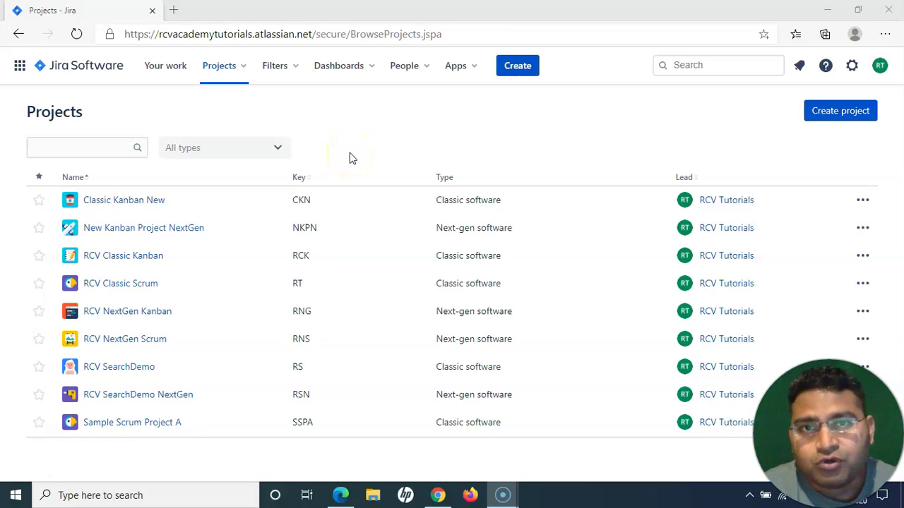
# Start a new issue in RCV Classic Scrum (RT) and review the issue types it offers.
pyautogui.click(198, 146)
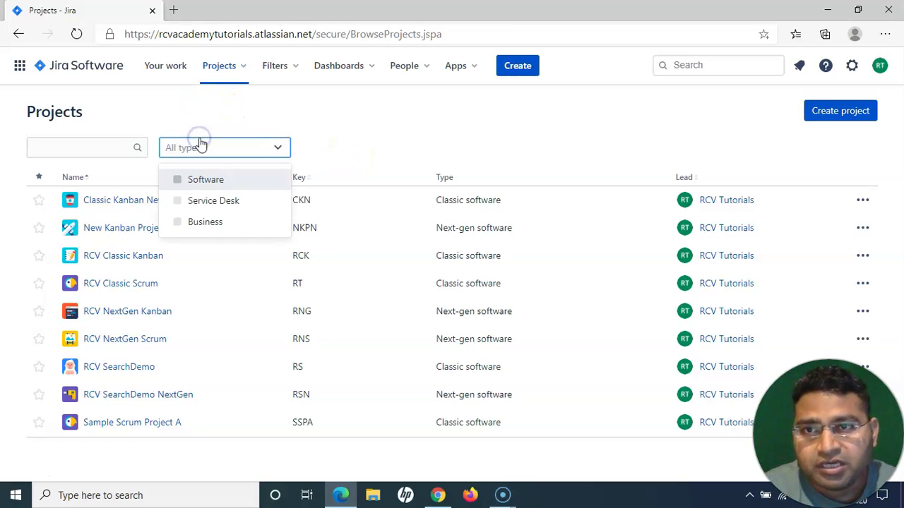
pyautogui.click(106, 102)
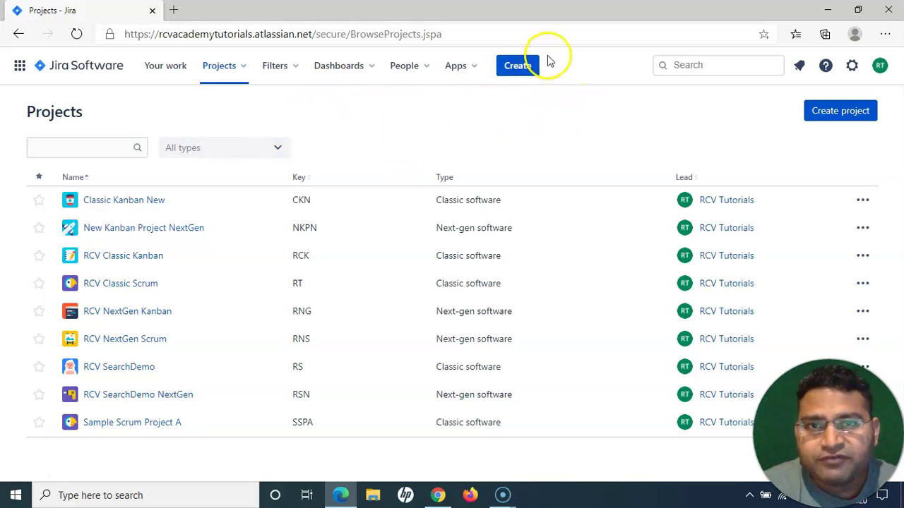
pyautogui.click(520, 76)
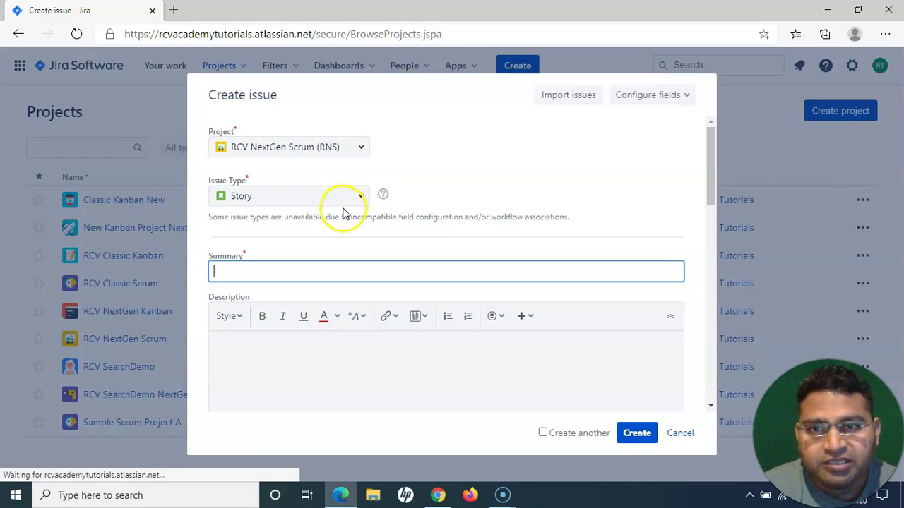
pyautogui.click(361, 151)
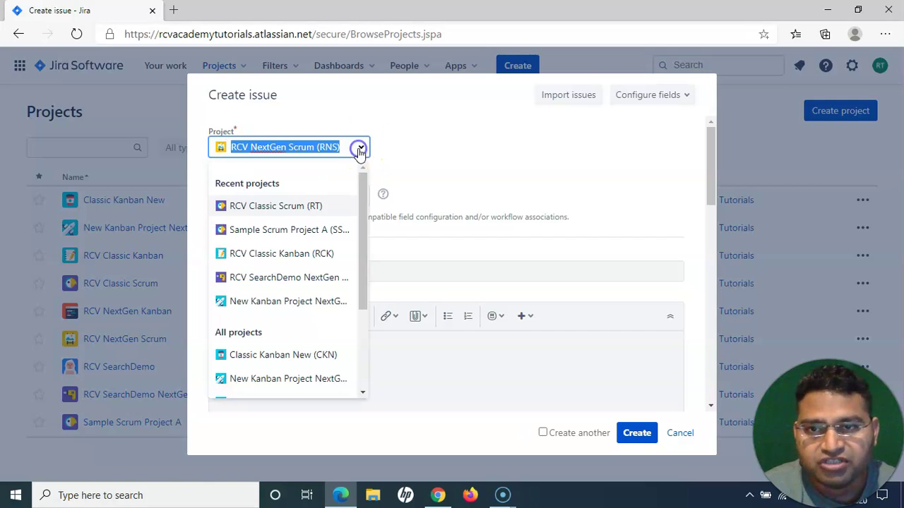
pyautogui.click(275, 209)
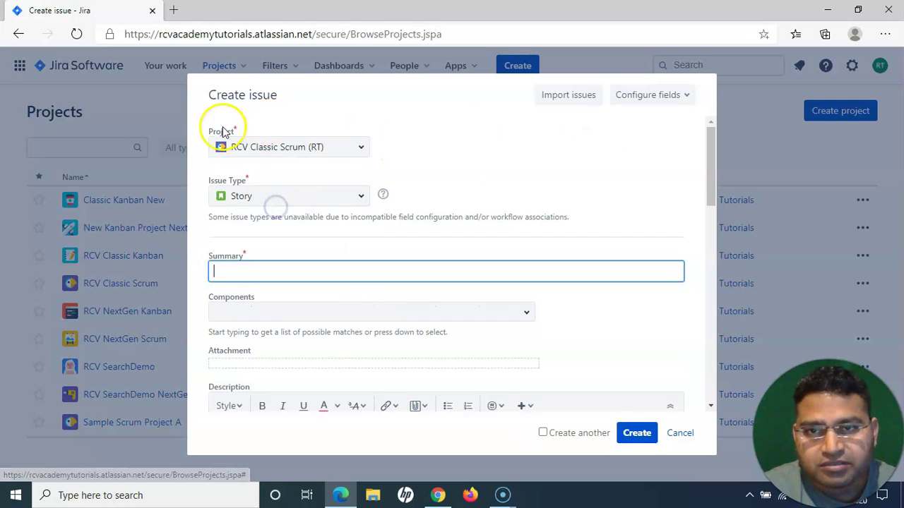
pyautogui.click(358, 197)
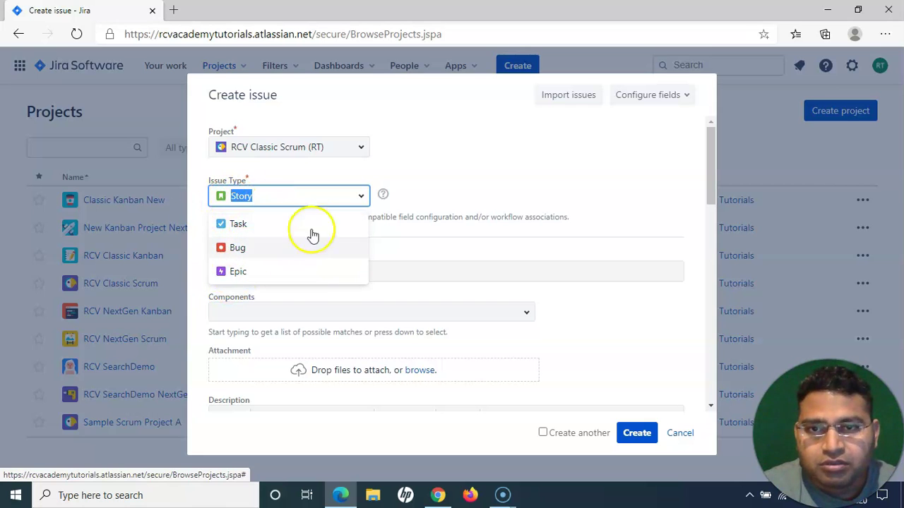
# Check Classic Kanban New (CKN)'s issue types, discard the issue, and go to Issues administration.
pyautogui.click(359, 147)
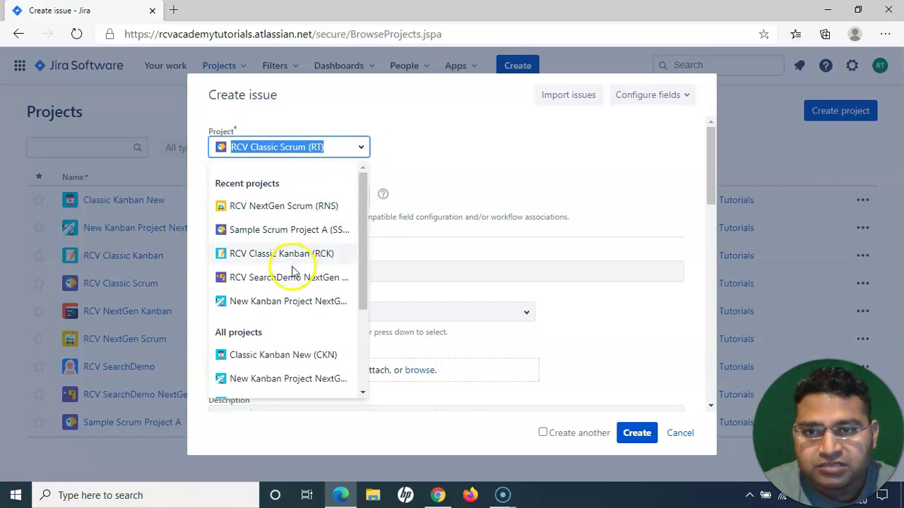
pyautogui.click(279, 357)
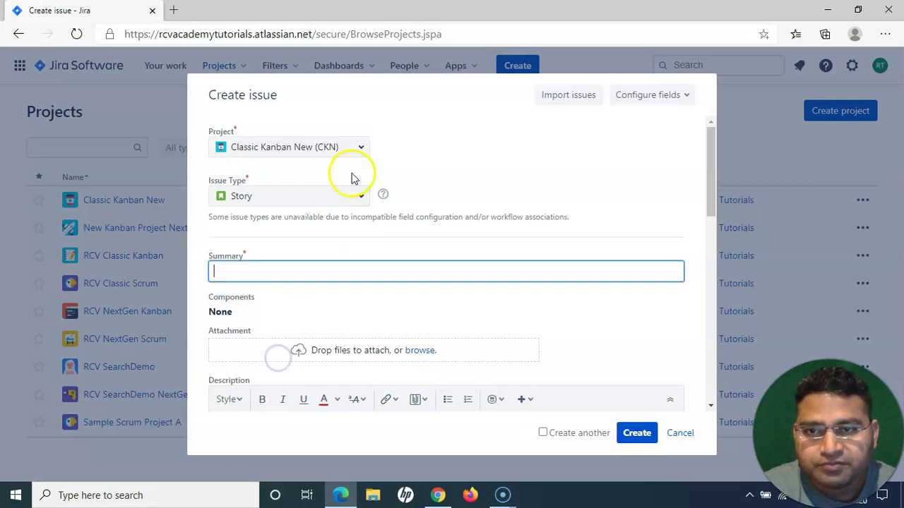
pyautogui.click(361, 205)
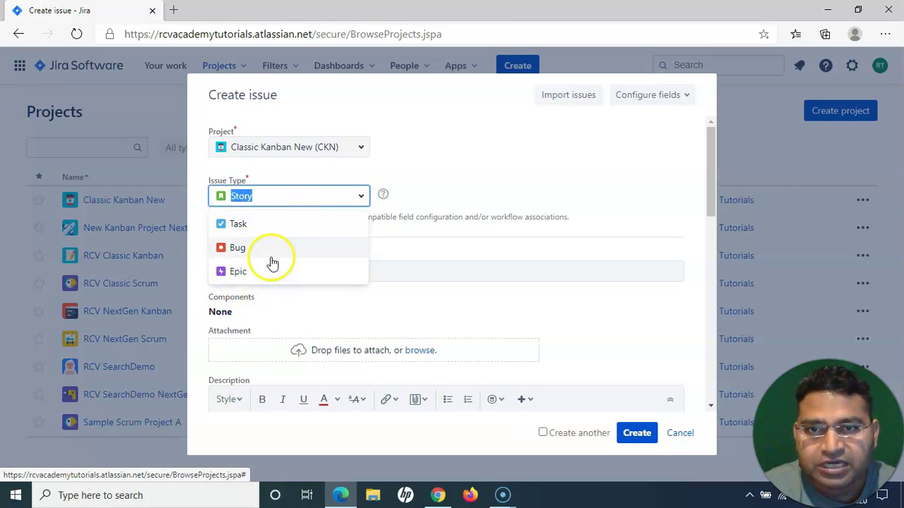
pyautogui.click(447, 175)
pyautogui.click(680, 433)
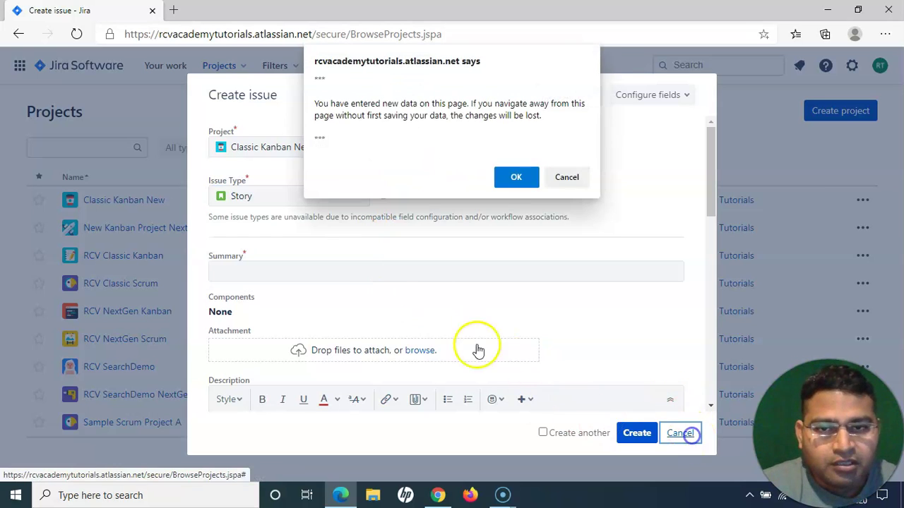
pyautogui.click(516, 175)
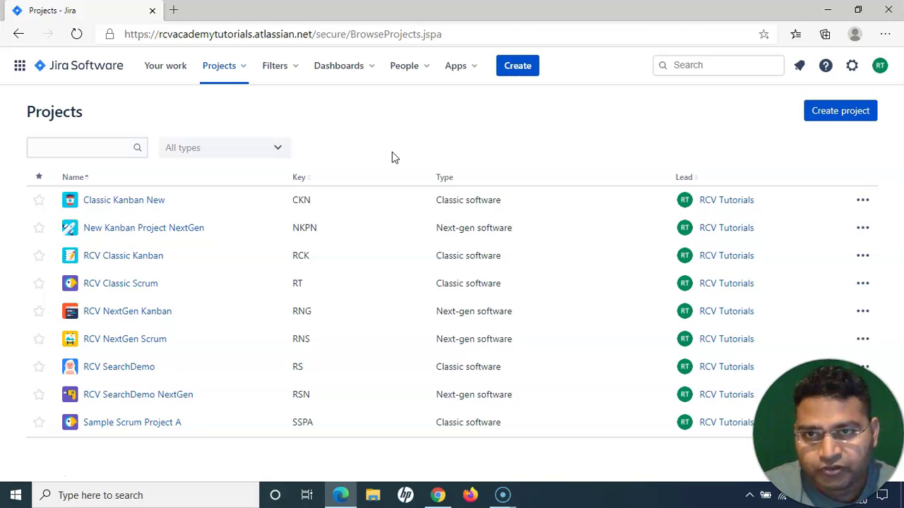
pyautogui.click(853, 68)
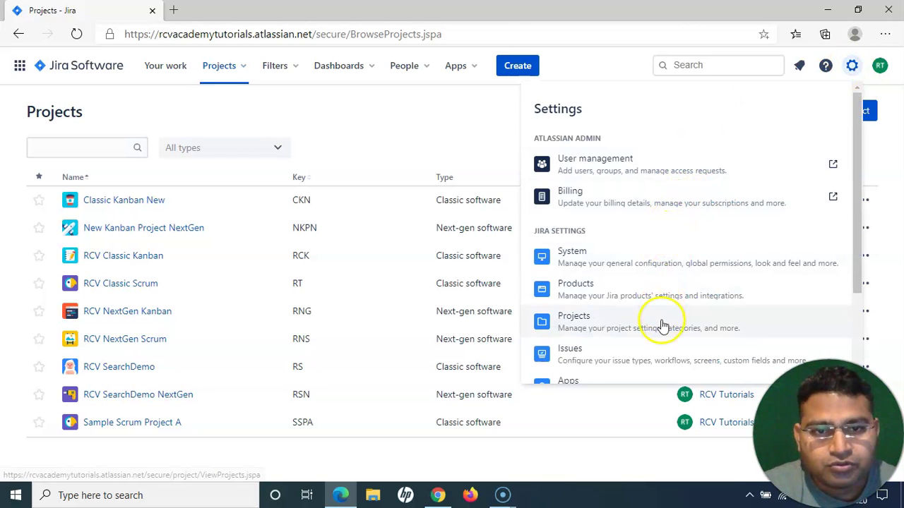
pyautogui.click(602, 359)
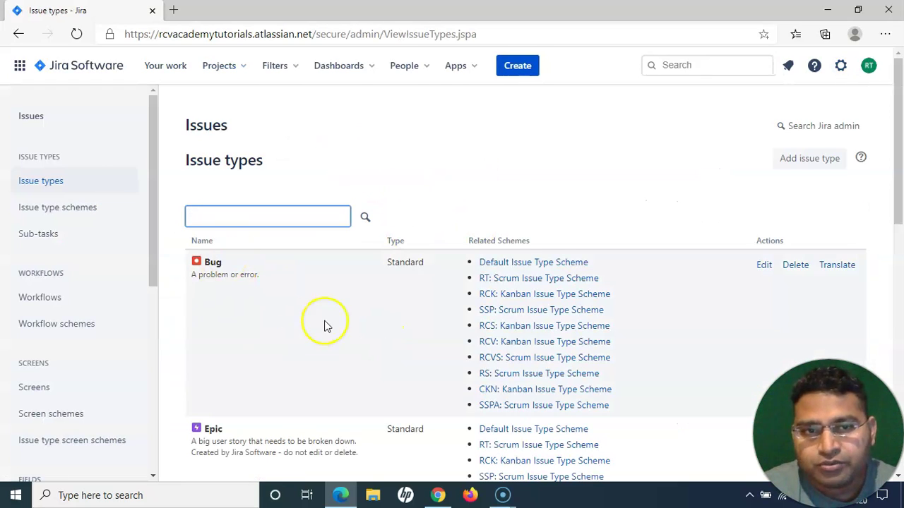
pyautogui.scroll(-3, 321, 332)
pyautogui.scroll(-6, 228, 317)
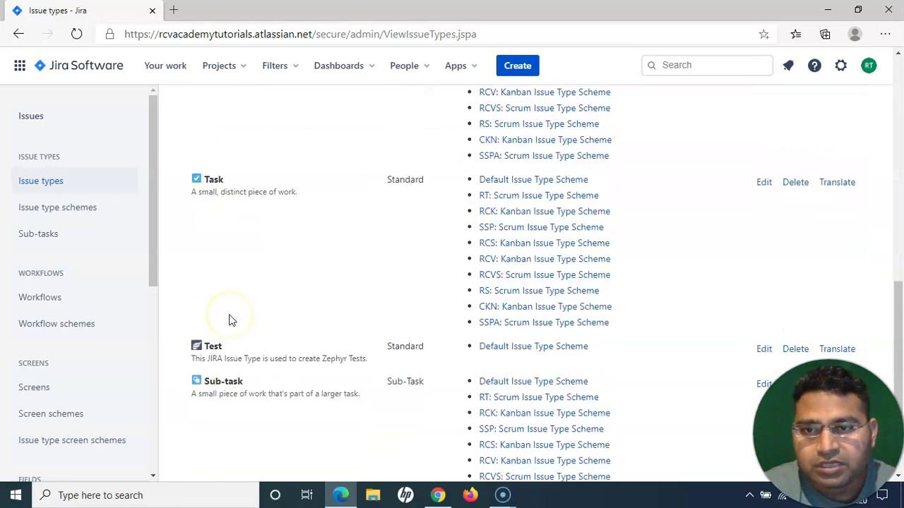
pyautogui.moveTo(209, 286); pyautogui.dragTo(359, 299)
pyautogui.click(299, 299)
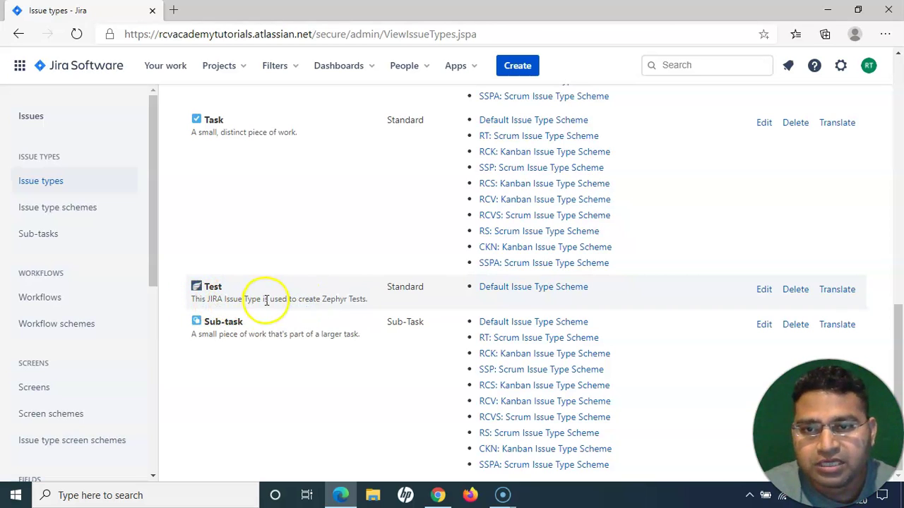
pyautogui.click(305, 296)
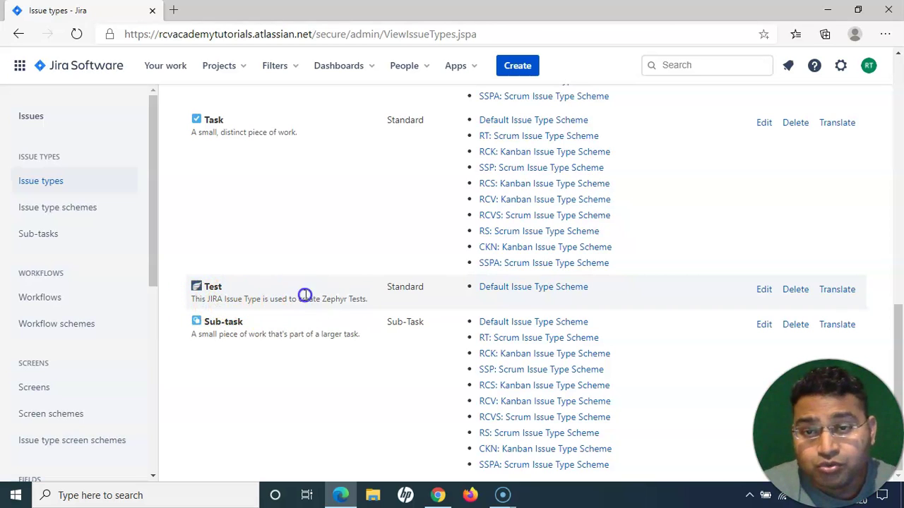
pyautogui.click(365, 301)
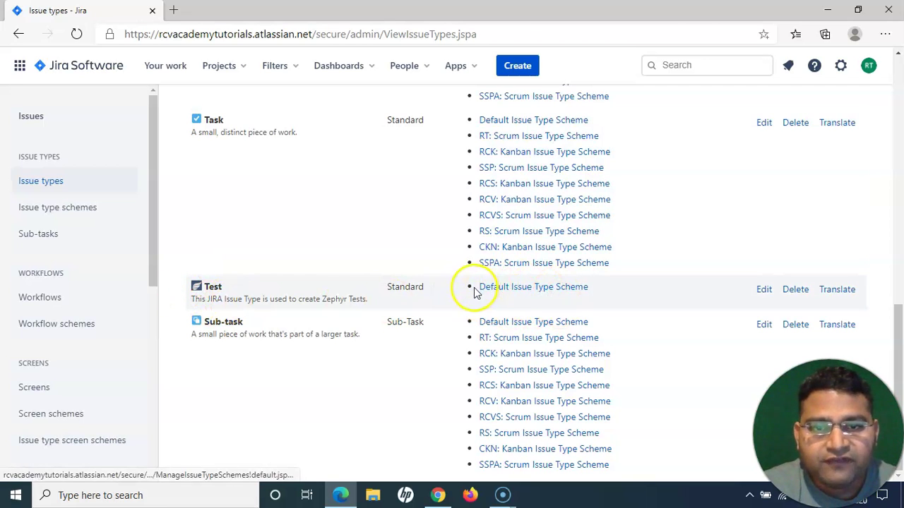
pyautogui.scroll(10, 529, 293)
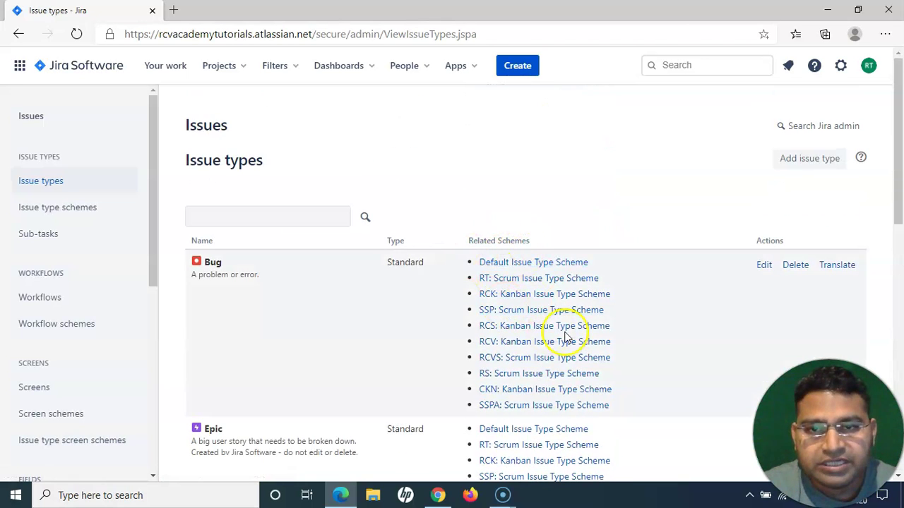
pyautogui.scroll(-5, 563, 335)
pyautogui.scroll(-3, 565, 337)
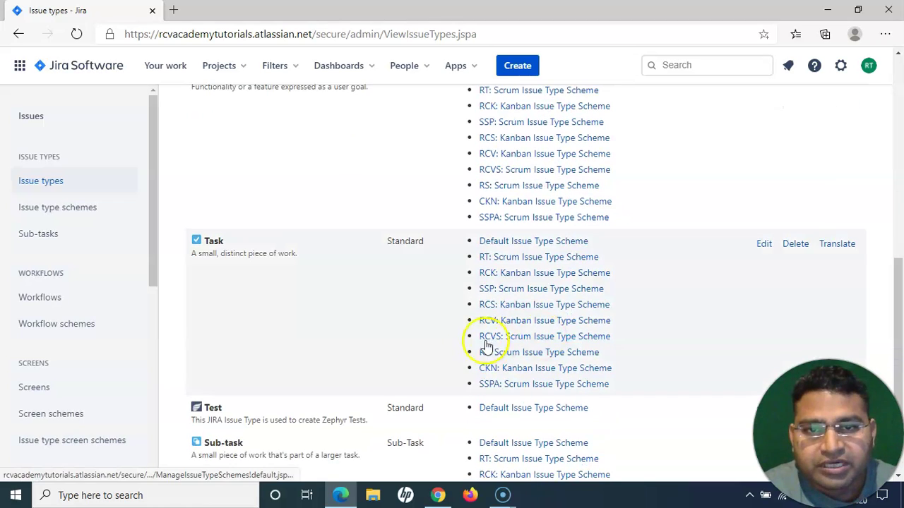
pyautogui.scroll(-2, 435, 319)
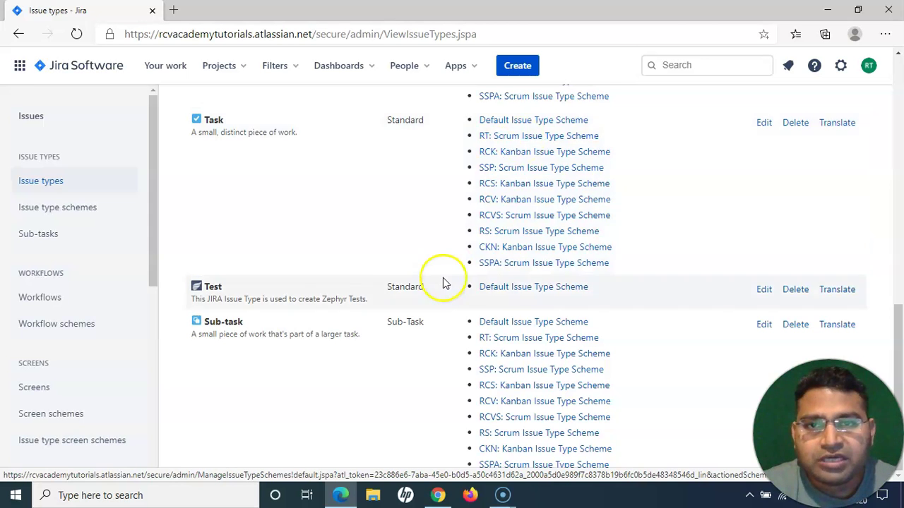
pyautogui.scroll(10, 440, 281)
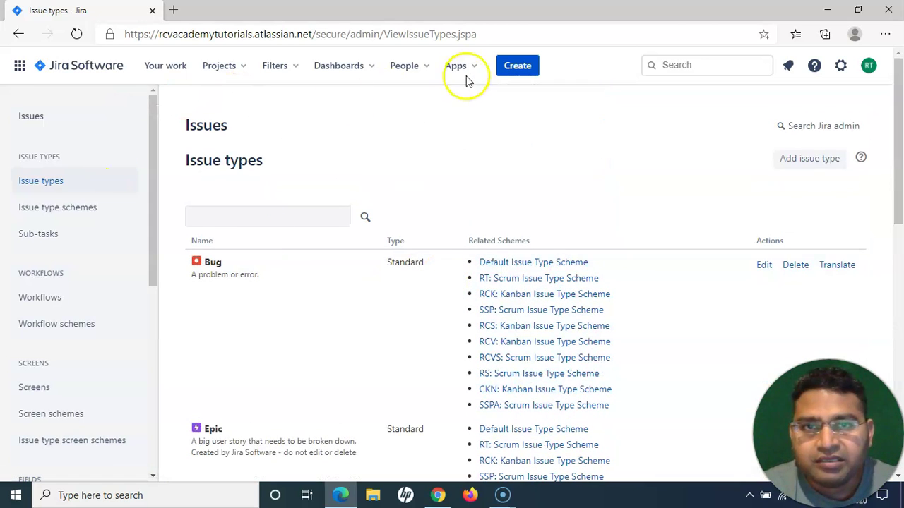
# Start a new RCV Classic Scrum (RT) issue, check its issue types, then discard it.
pyautogui.click(514, 67)
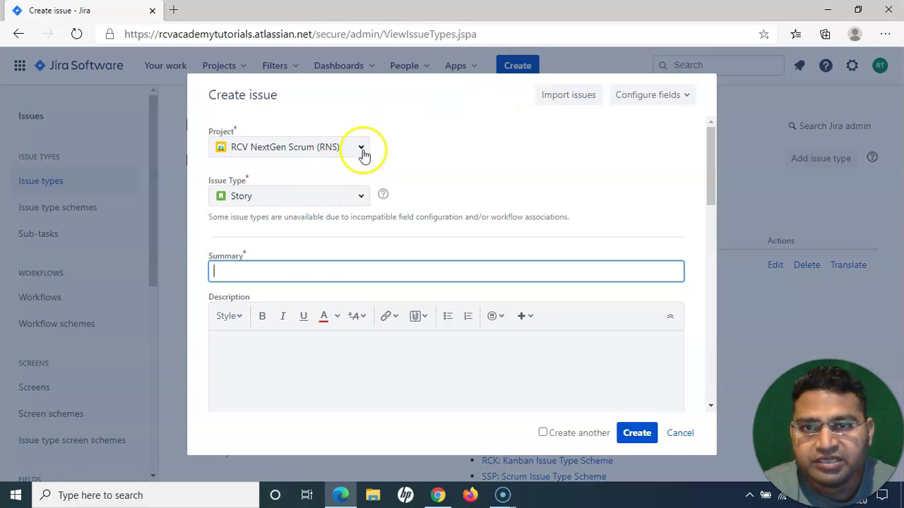
pyautogui.click(361, 150)
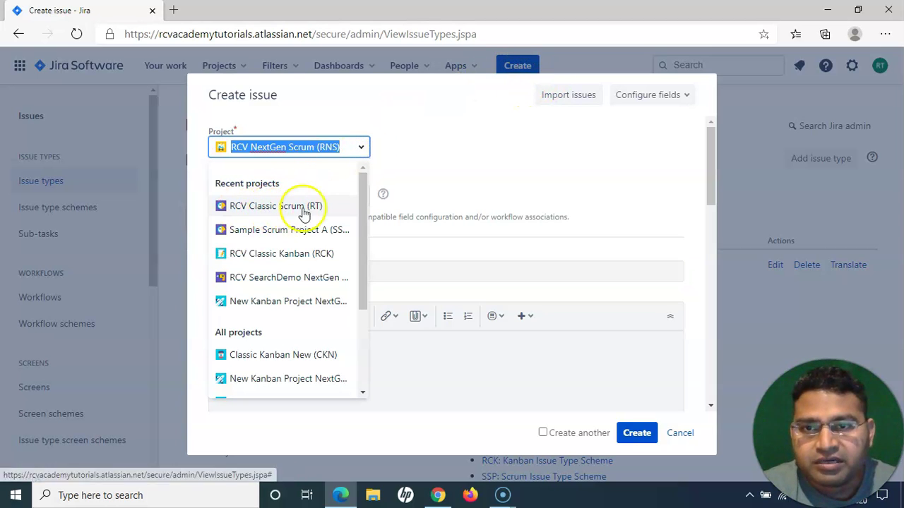
pyautogui.click(313, 207)
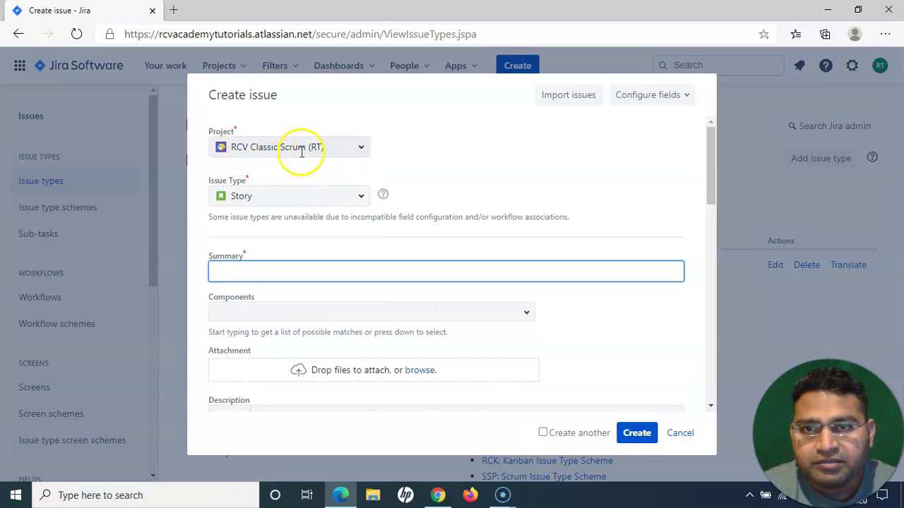
pyautogui.click(311, 147)
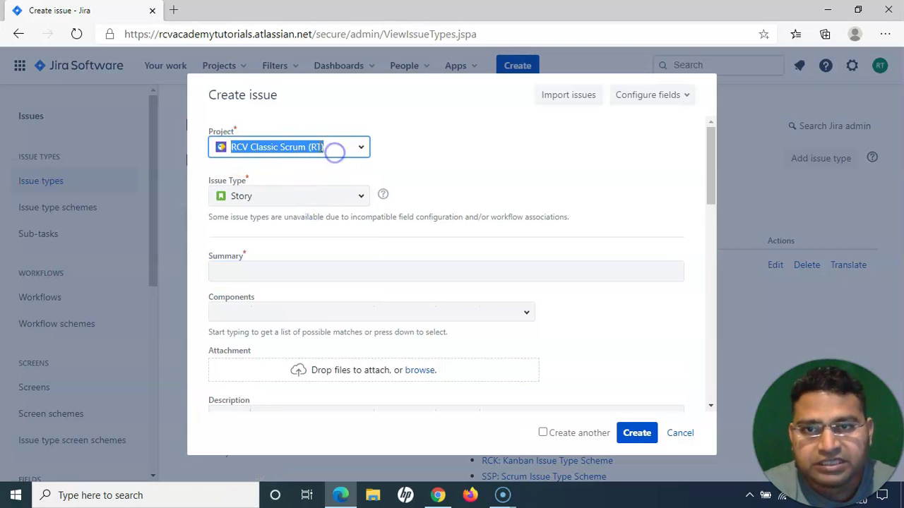
pyautogui.click(286, 194)
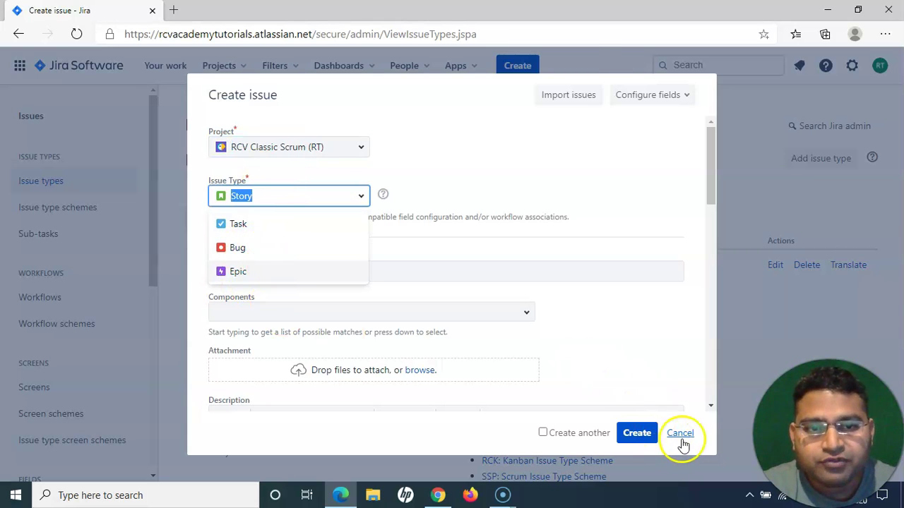
pyautogui.click(680, 433)
pyautogui.click(516, 176)
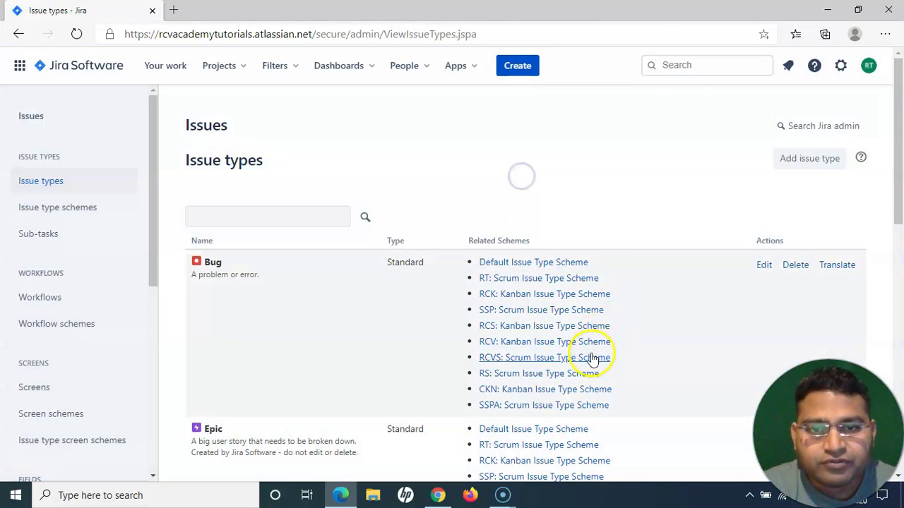
pyautogui.scroll(-9, 596, 356)
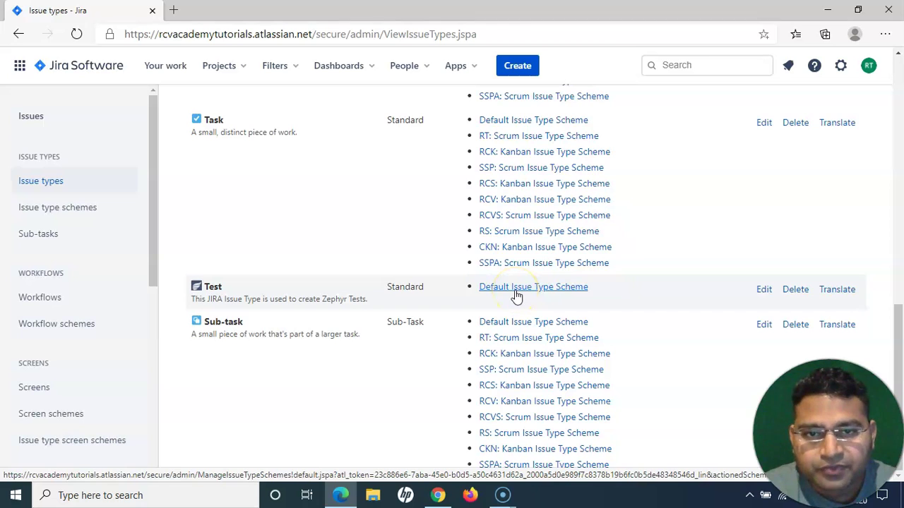
# Find RT: Scrum Issue Type Scheme in the Issue type schemes list and edit it.
pyautogui.click(51, 214)
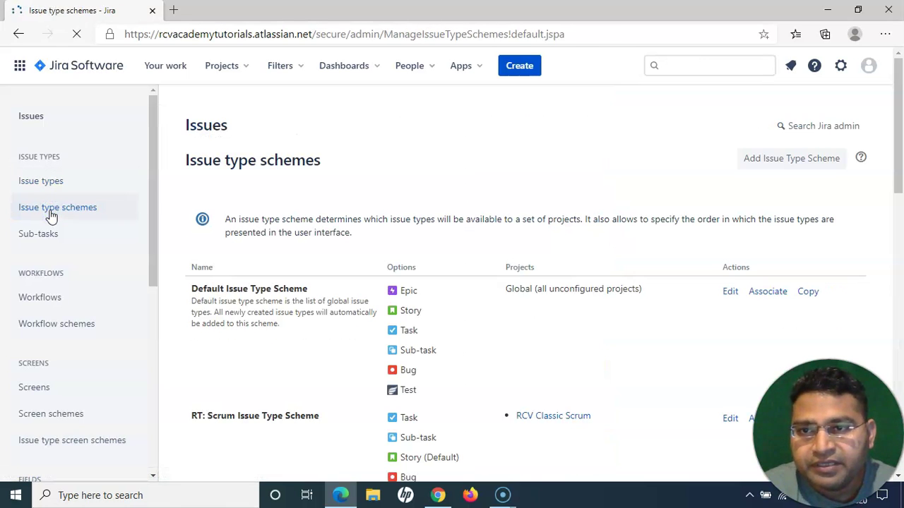
pyautogui.scroll(-1, 293, 332)
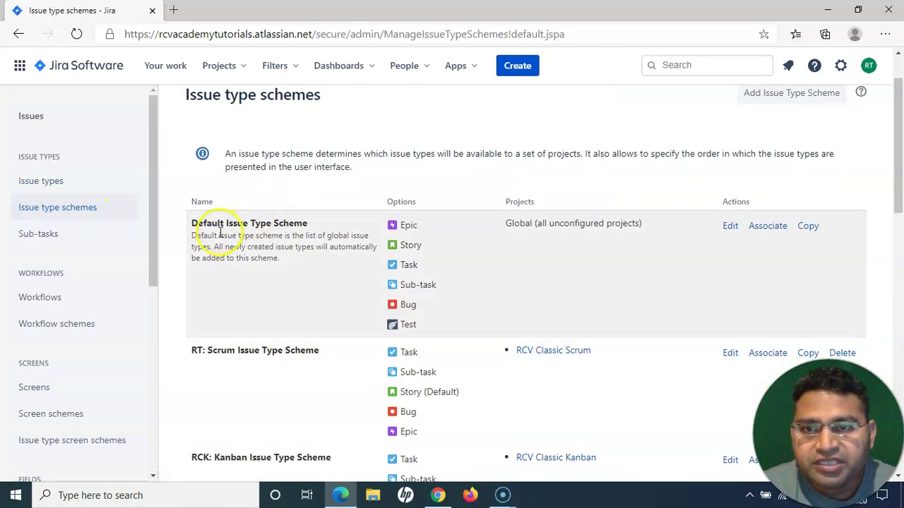
pyautogui.scroll(-2, 262, 318)
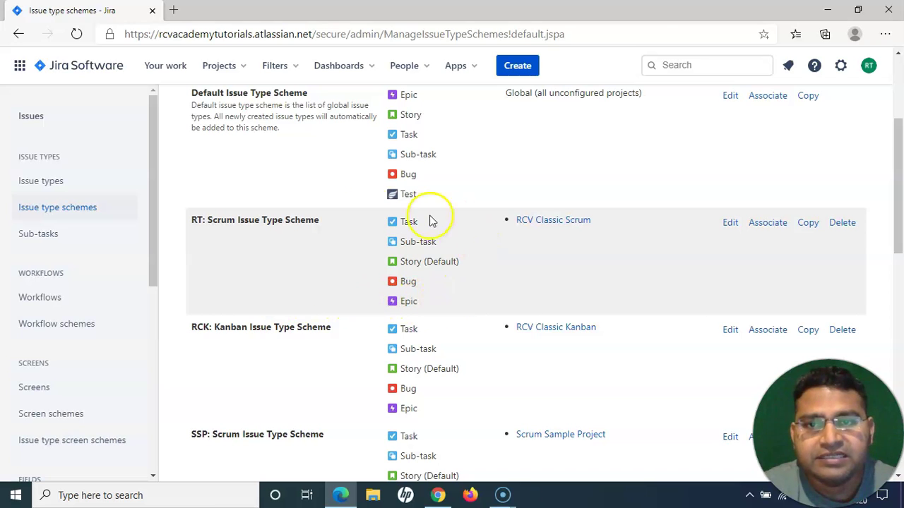
pyautogui.moveTo(192, 221); pyautogui.dragTo(321, 216)
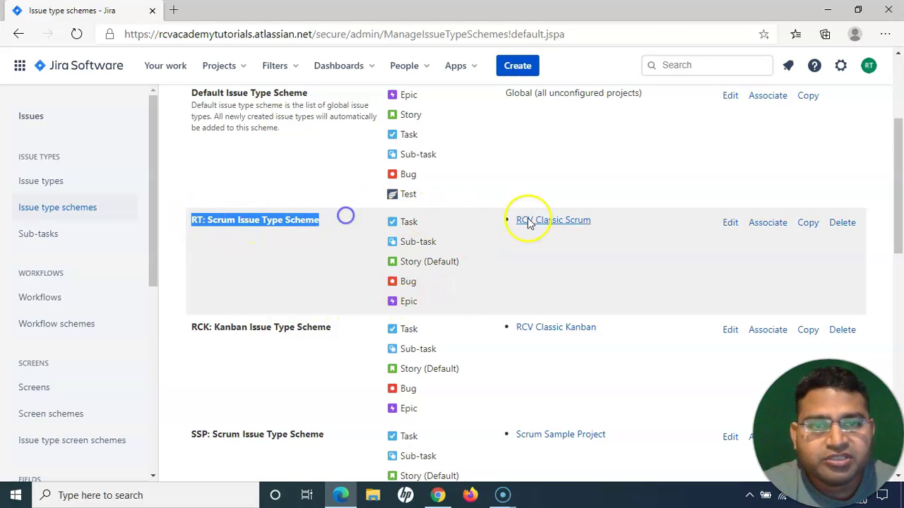
pyautogui.click(730, 222)
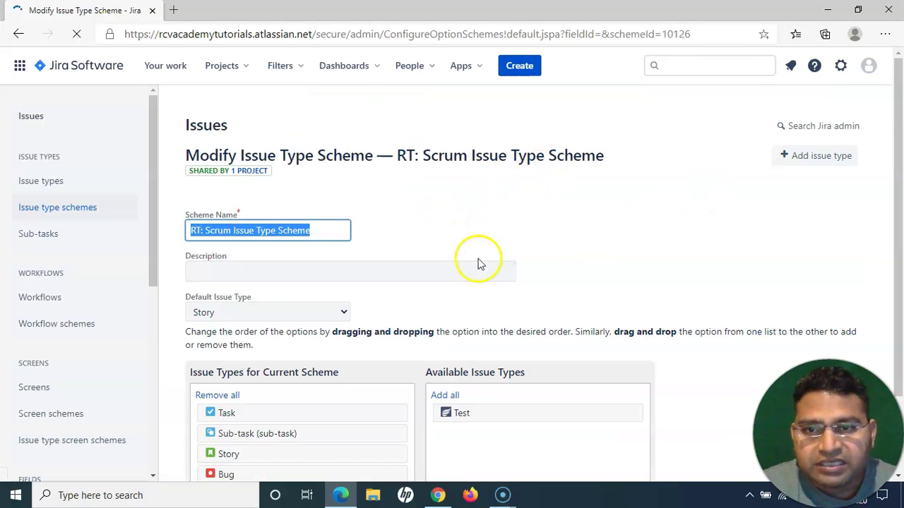
# Move Test into the current scheme's issue types between Bug and Epic, then save.
pyautogui.scroll(-2, 544, 273)
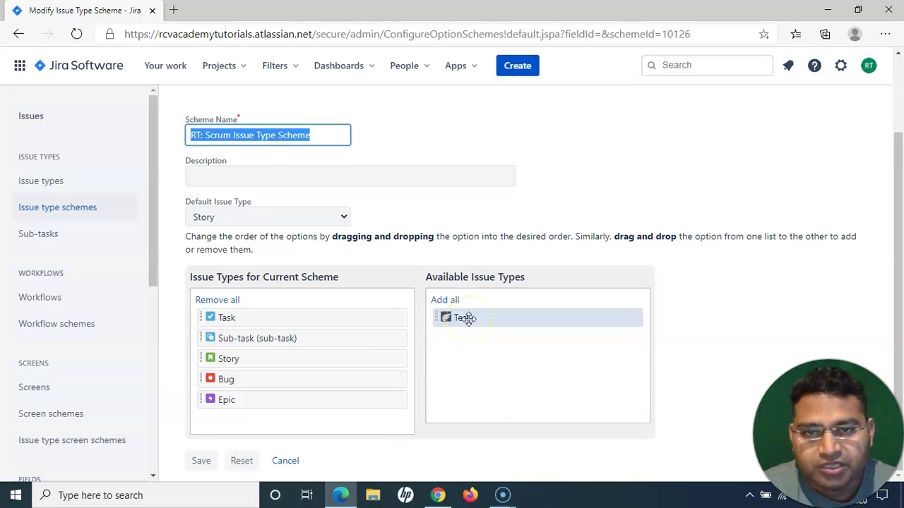
pyautogui.moveTo(469, 318); pyautogui.dragTo(230, 401)
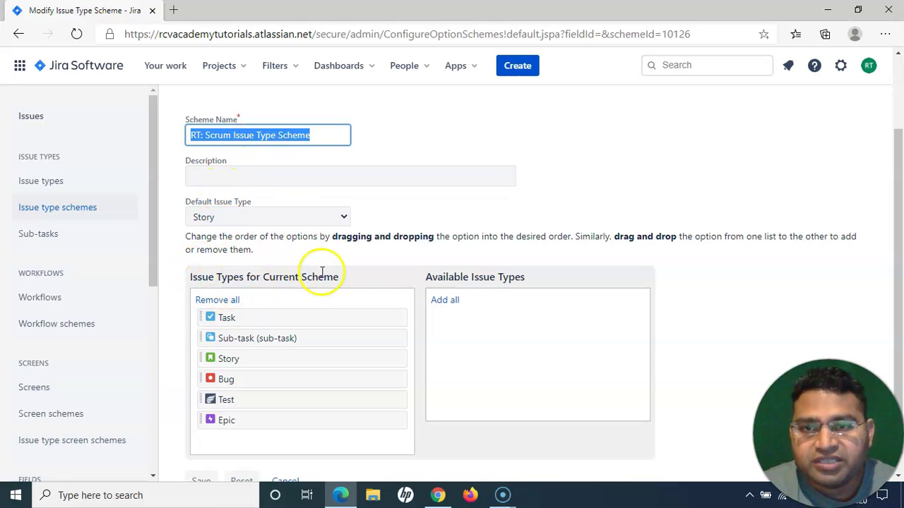
pyautogui.scroll(-1, 423, 317)
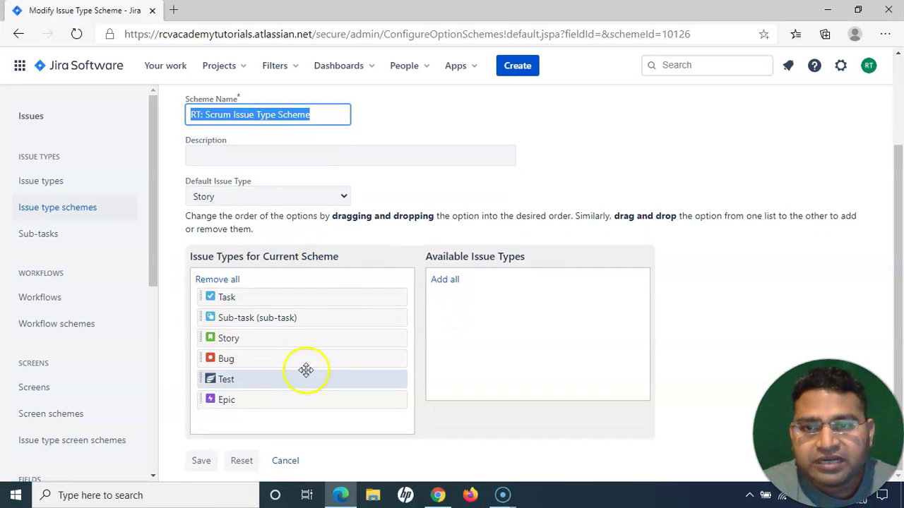
pyautogui.click(202, 462)
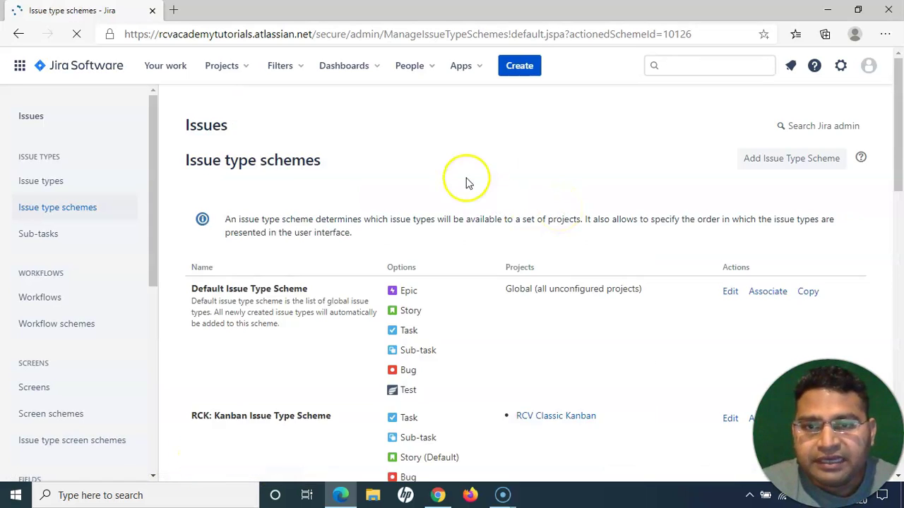
pyautogui.scroll(-2, 478, 315)
pyautogui.scroll(-1, 300, 346)
pyautogui.scroll(-10, 303, 355)
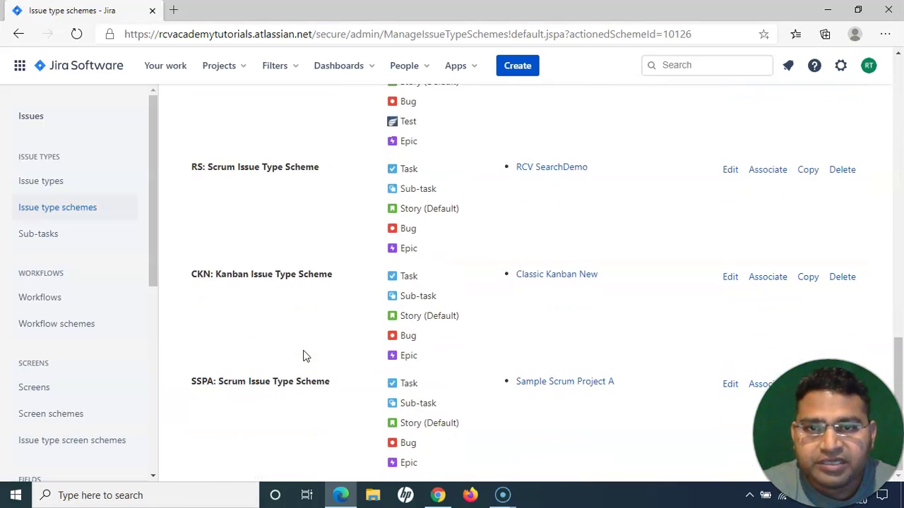
pyautogui.scroll(2, 304, 307)
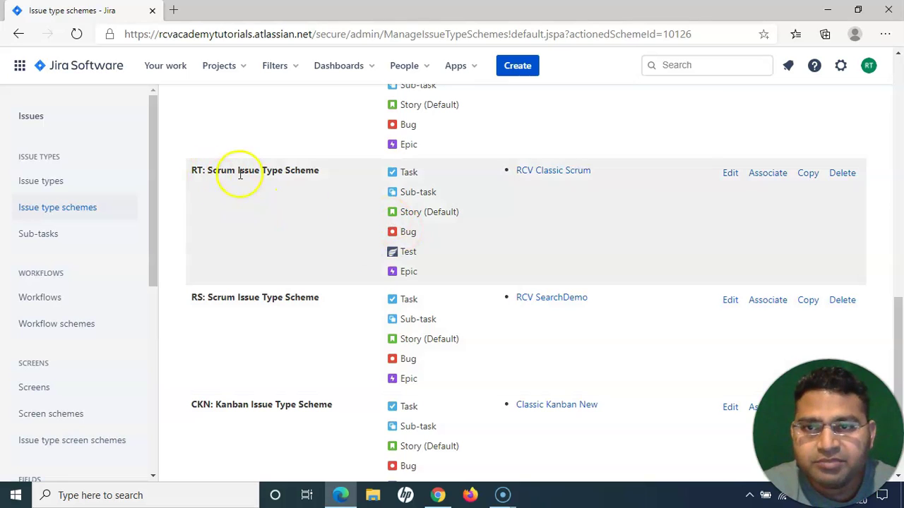
pyautogui.moveTo(207, 168); pyautogui.dragTo(333, 170)
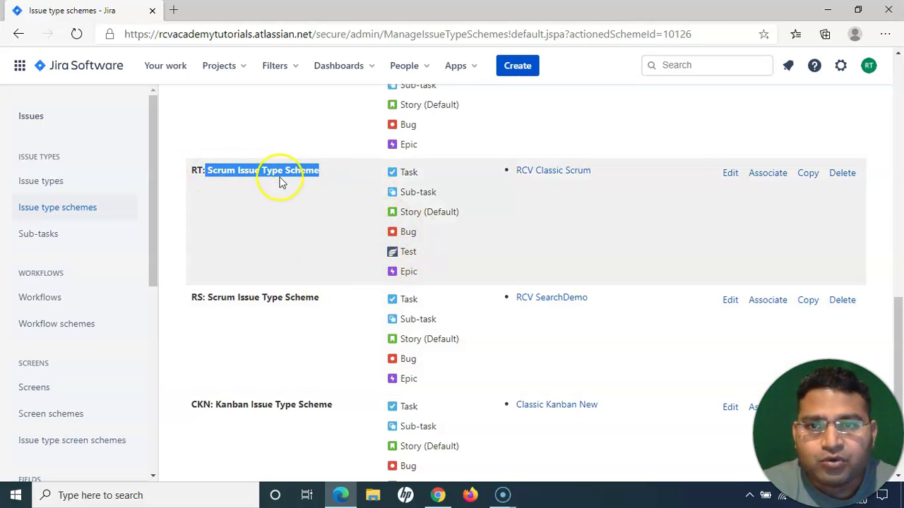
pyautogui.click(224, 203)
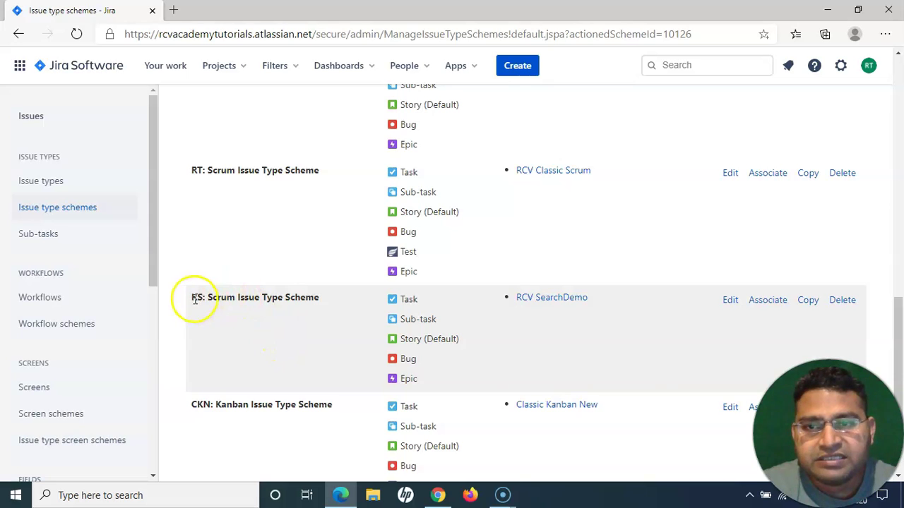
pyautogui.moveTo(195, 299); pyautogui.dragTo(334, 299)
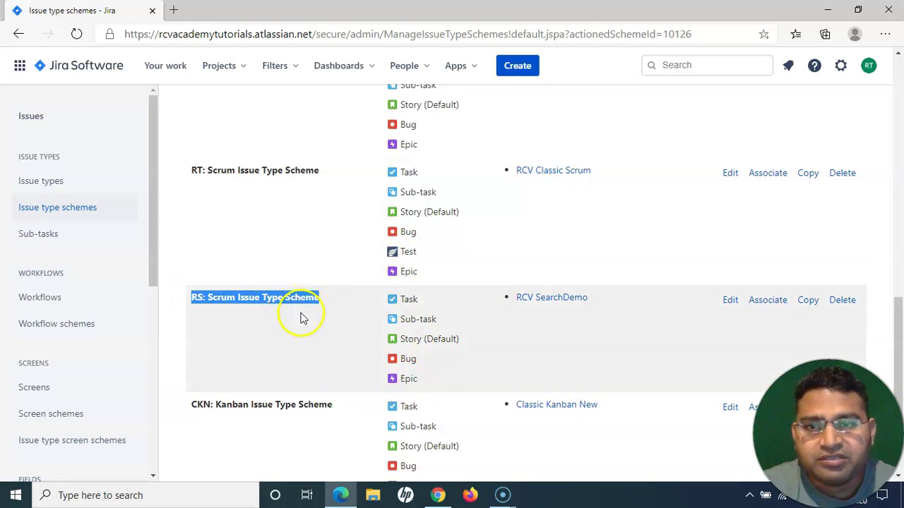
pyautogui.click(293, 329)
pyautogui.scroll(3, 302, 336)
pyautogui.scroll(-3, 306, 363)
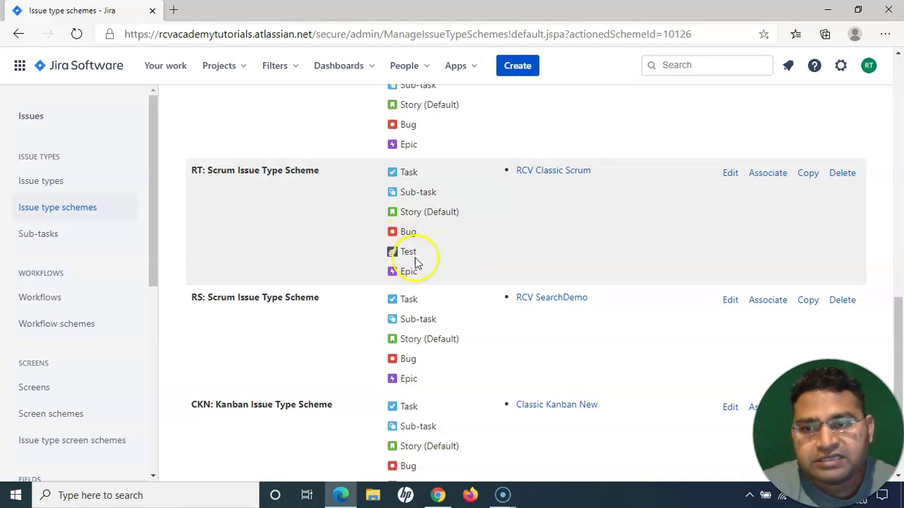
pyautogui.scroll(10, 292, 266)
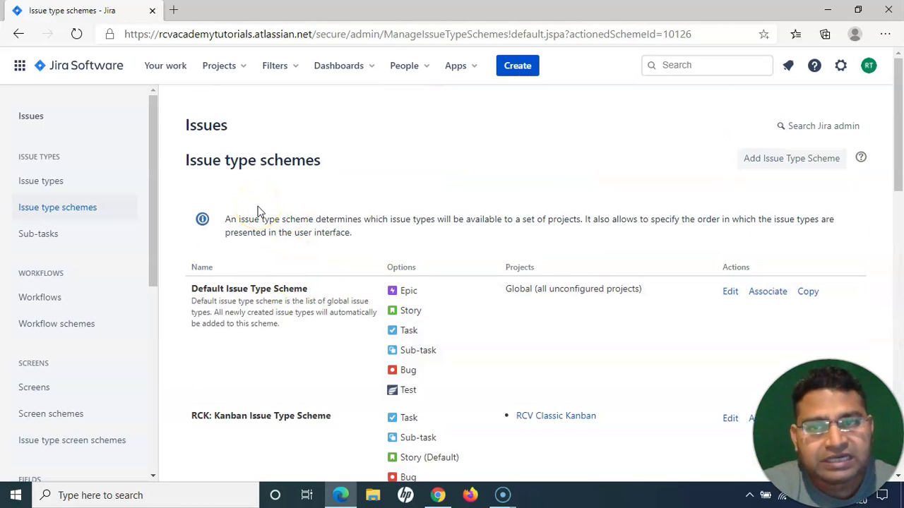
# From the projects list, start a new Test issue in RCV Classic Scrum (RT).
pyautogui.click(74, 65)
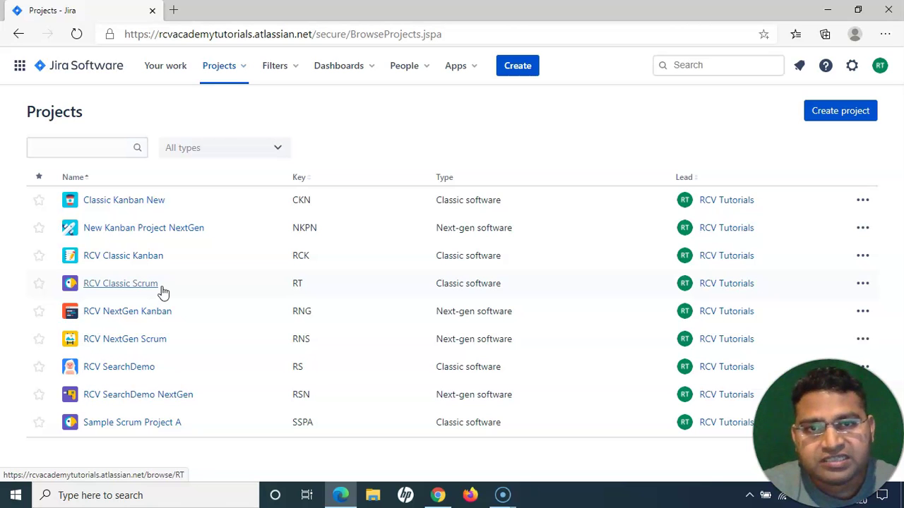
pyautogui.click(520, 68)
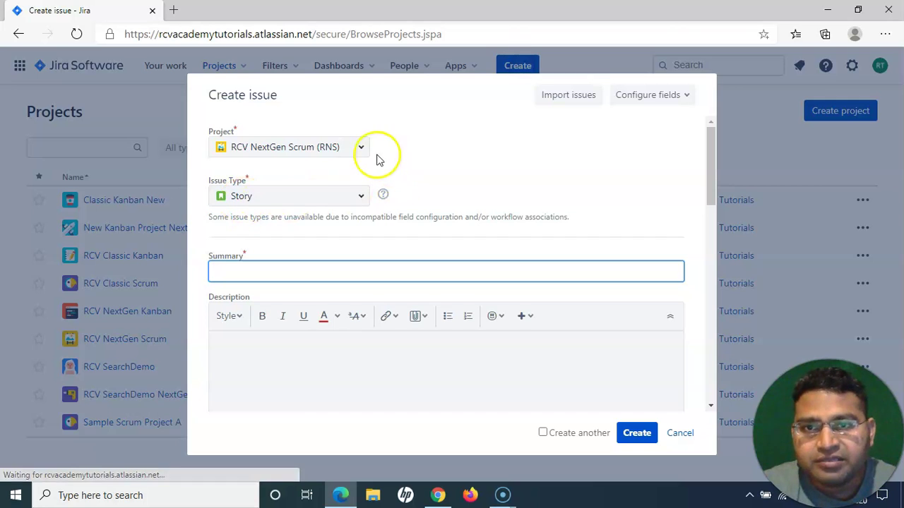
pyautogui.click(361, 148)
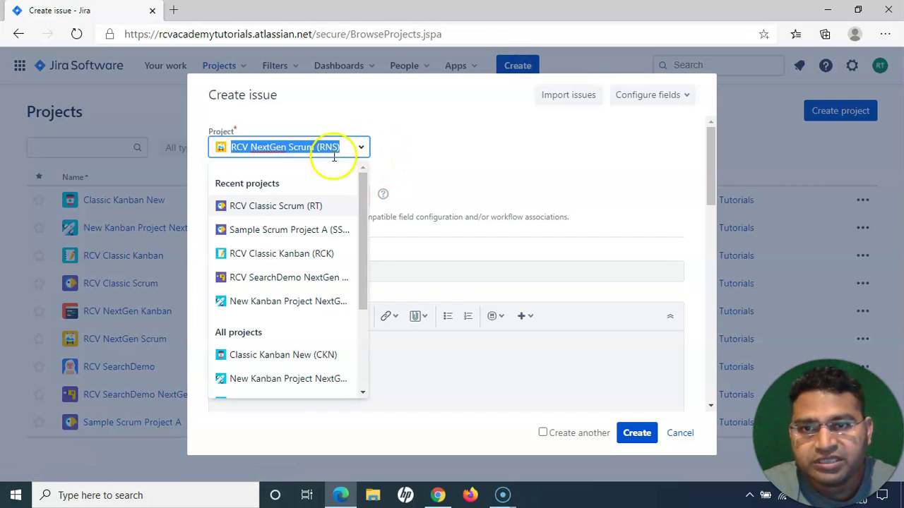
pyautogui.click(288, 206)
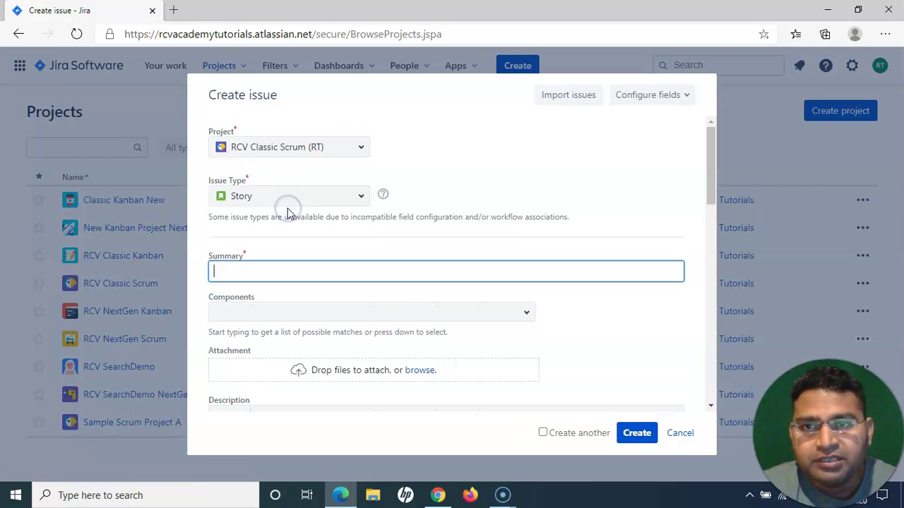
pyautogui.click(360, 197)
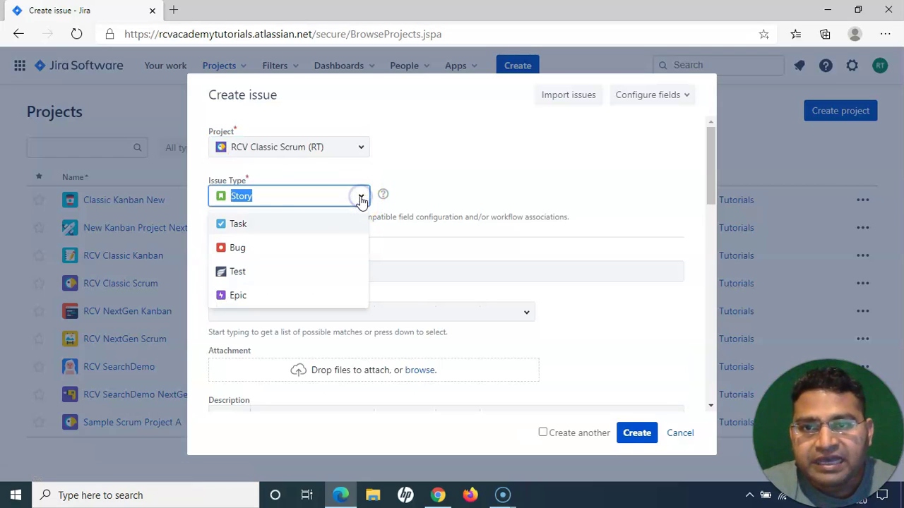
pyautogui.click(239, 273)
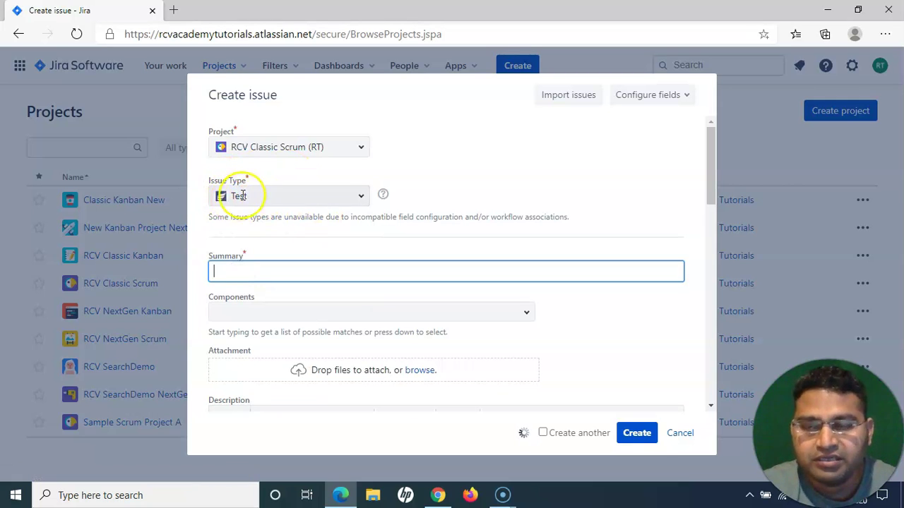
# Review the Test issue's form fields, then cancel and discard the unsaved issue.
pyautogui.click(236, 274)
pyautogui.click(565, 226)
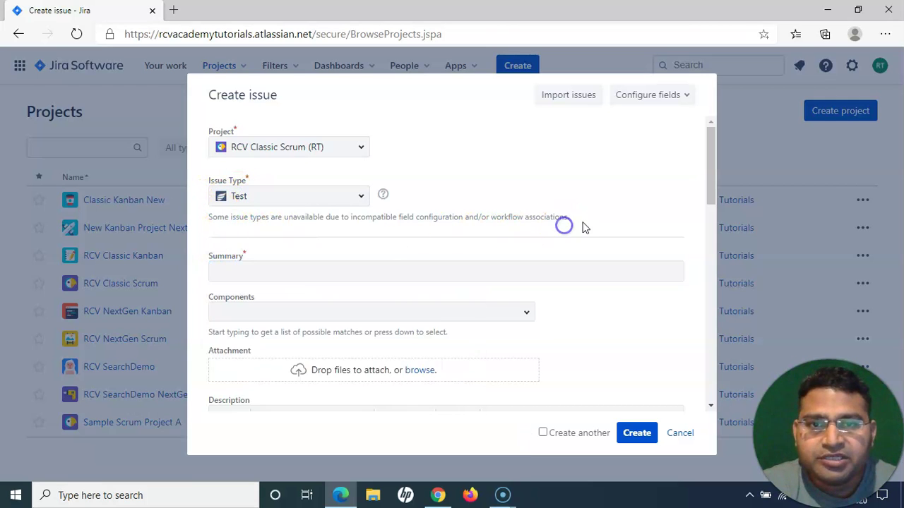
pyautogui.scroll(-3, 296, 369)
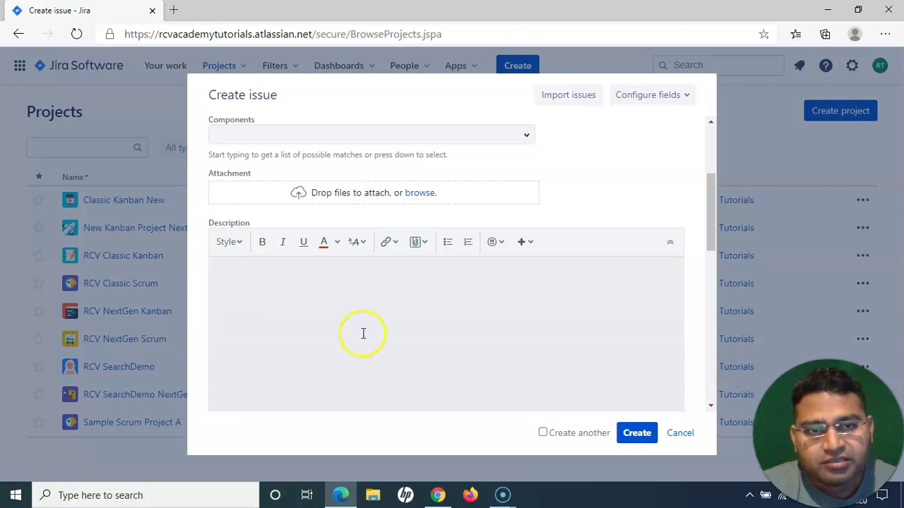
pyautogui.scroll(5, 269, 342)
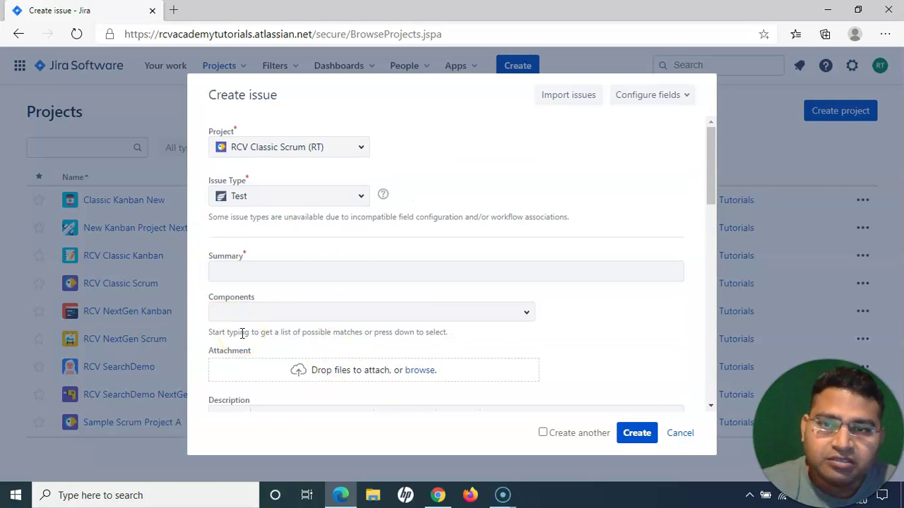
pyautogui.scroll(-5, 438, 303)
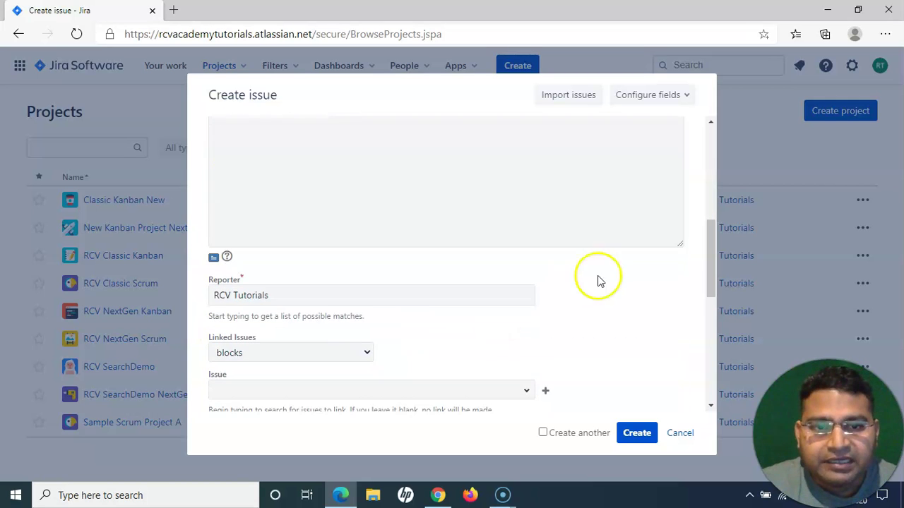
pyautogui.click(632, 434)
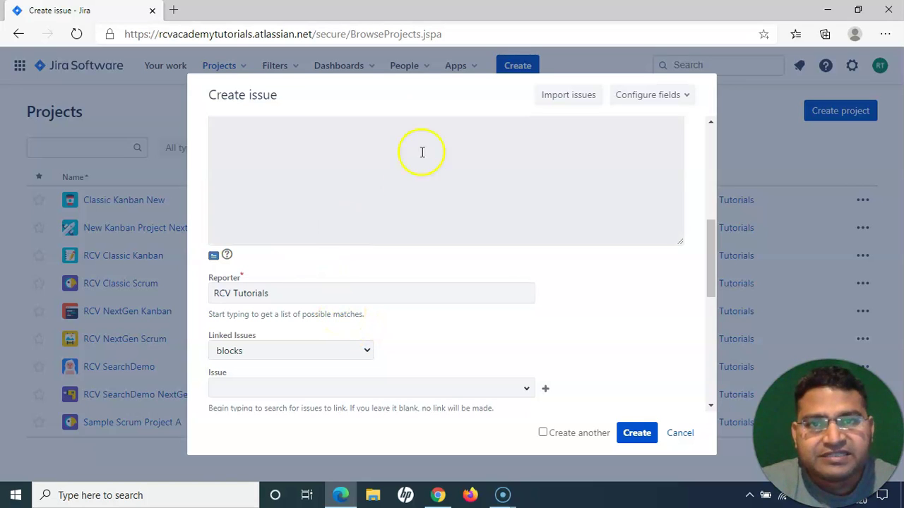
pyautogui.click(680, 433)
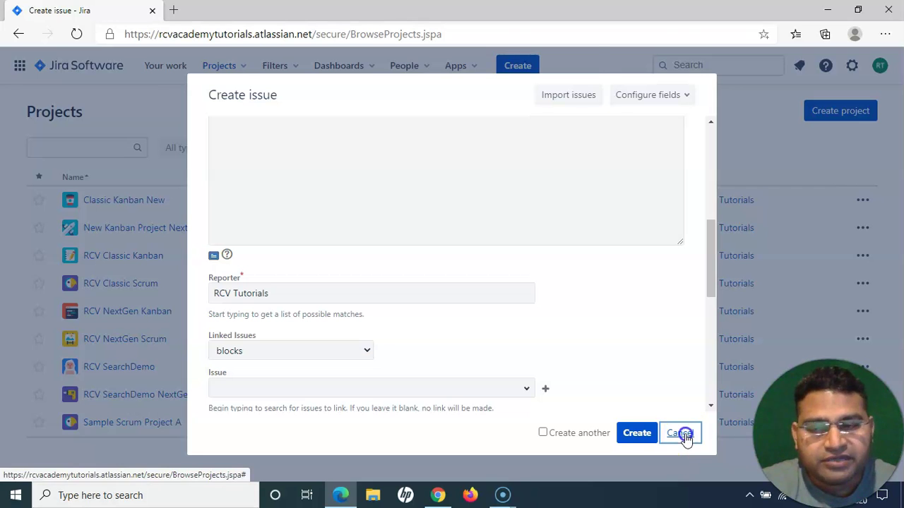
pyautogui.click(515, 175)
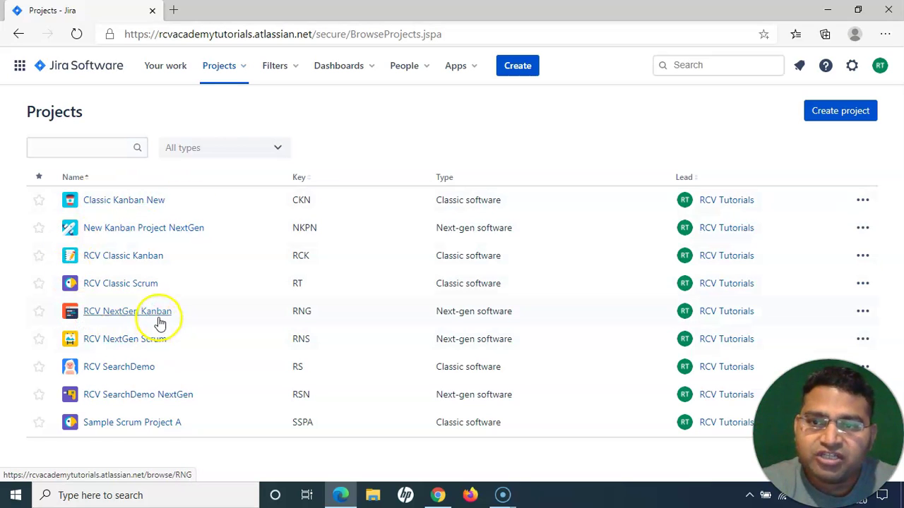
# Open the RCV NextGen Scrum project from the Projects list.
pyautogui.click(113, 342)
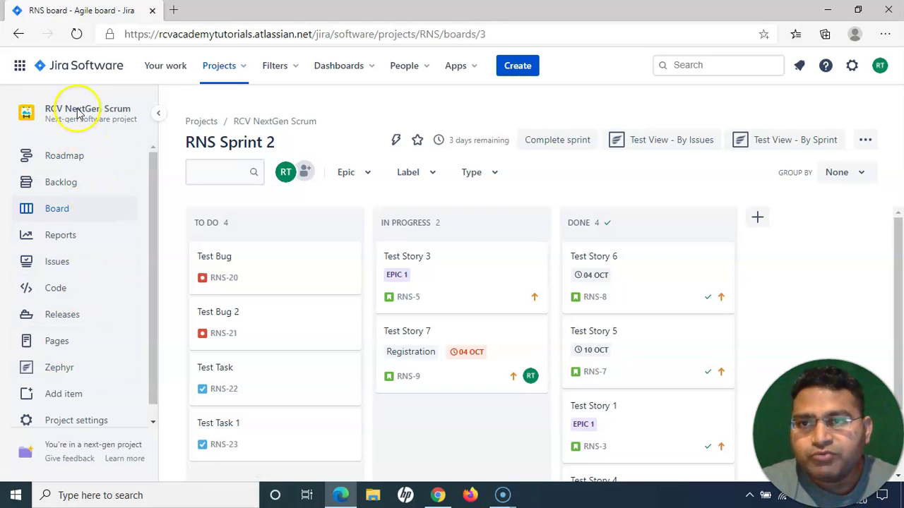
# Open RNS's Zephyr page and review the next-gen note and Step 1 instructions.
pyautogui.click(63, 369)
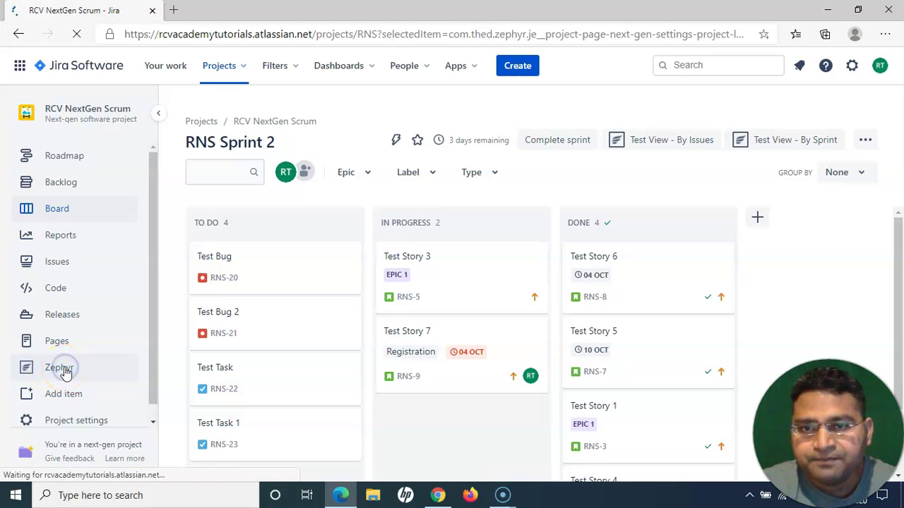
pyautogui.click(46, 372)
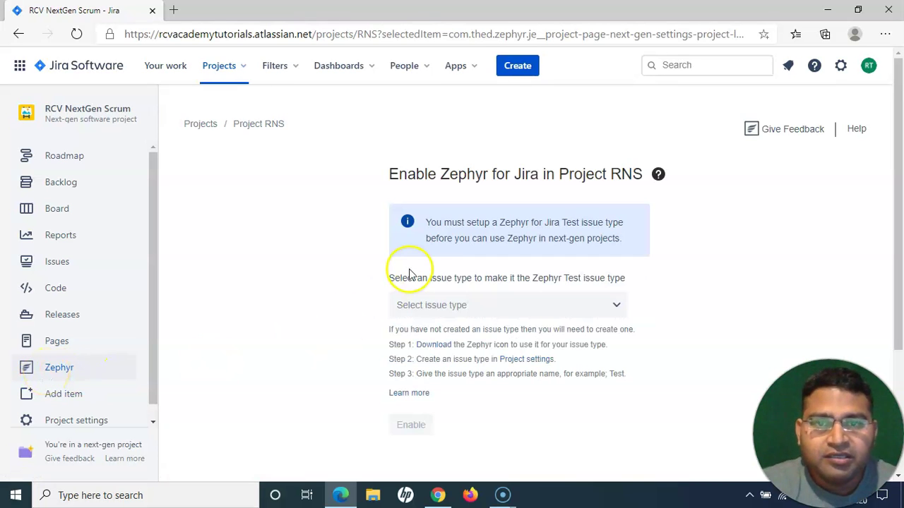
pyautogui.moveTo(389, 175); pyautogui.dragTo(570, 175)
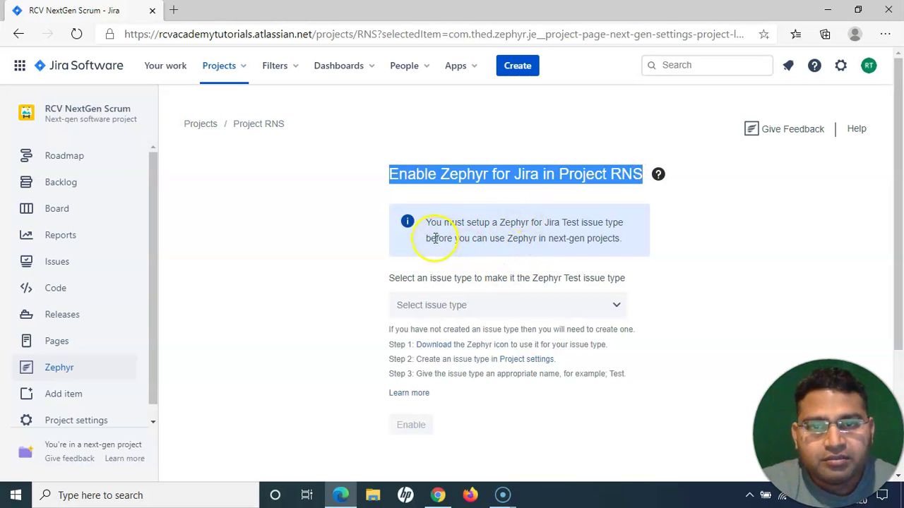
pyautogui.moveTo(487, 240); pyautogui.dragTo(621, 241)
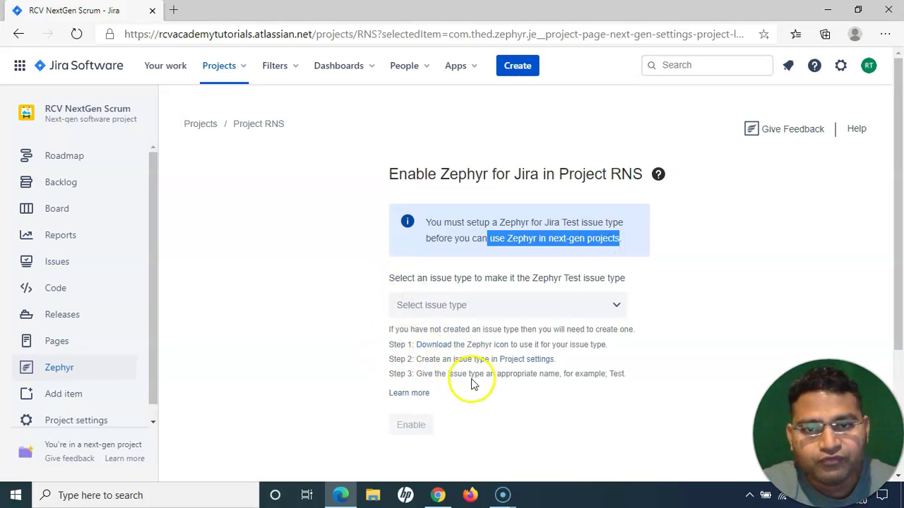
pyautogui.scroll(-1, 472, 383)
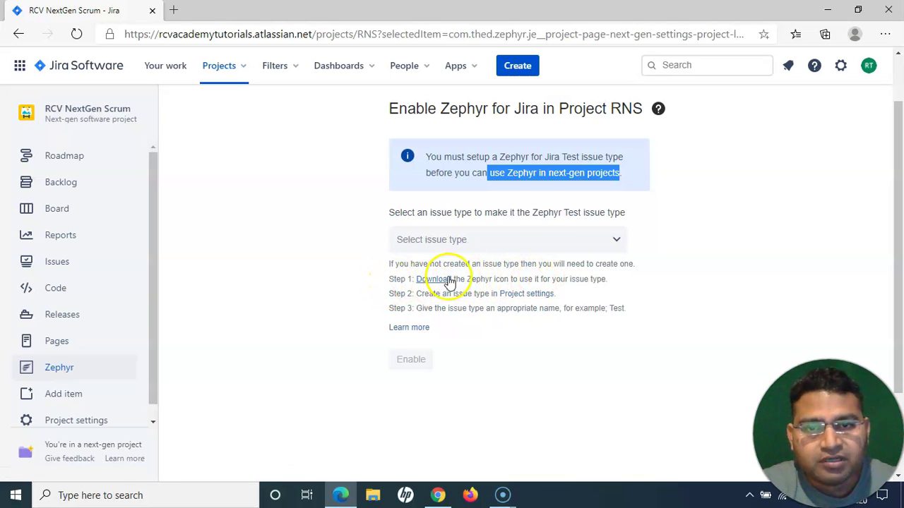
pyautogui.moveTo(467, 279); pyautogui.dragTo(503, 279)
pyautogui.click(498, 279)
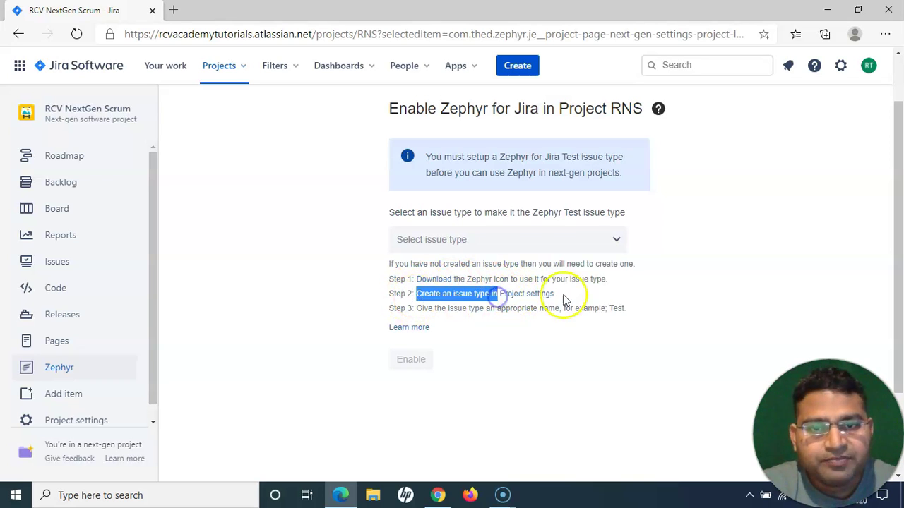
# Confirm the issue type list offers only Bug, Epic and Task, then go to Project settings.
pyautogui.click(530, 295)
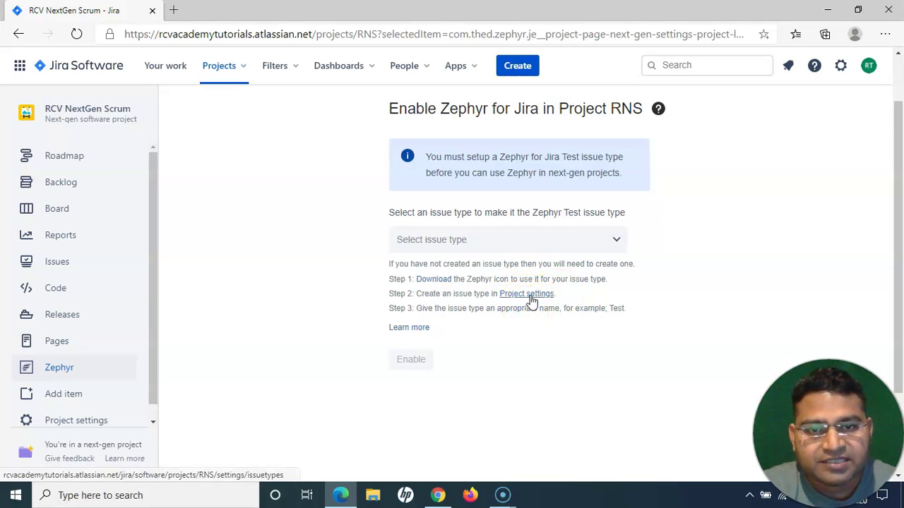
pyautogui.click(532, 301)
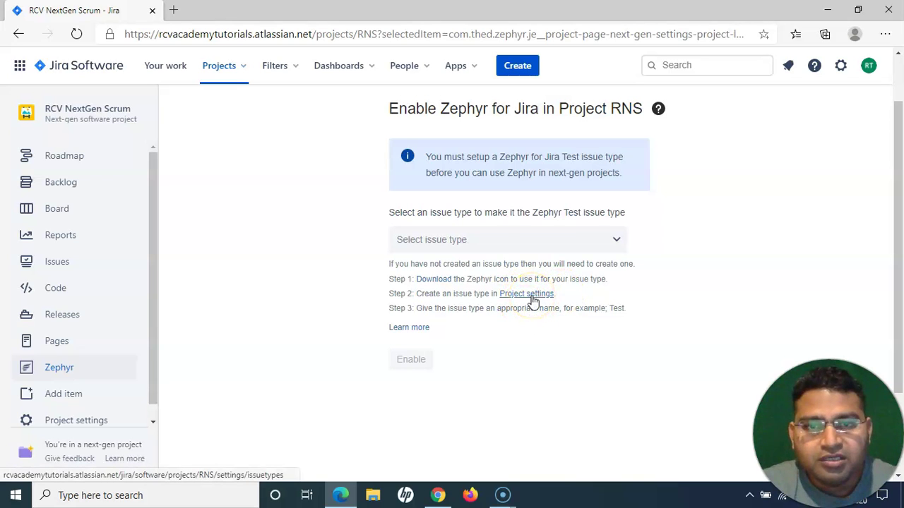
pyautogui.click(533, 300)
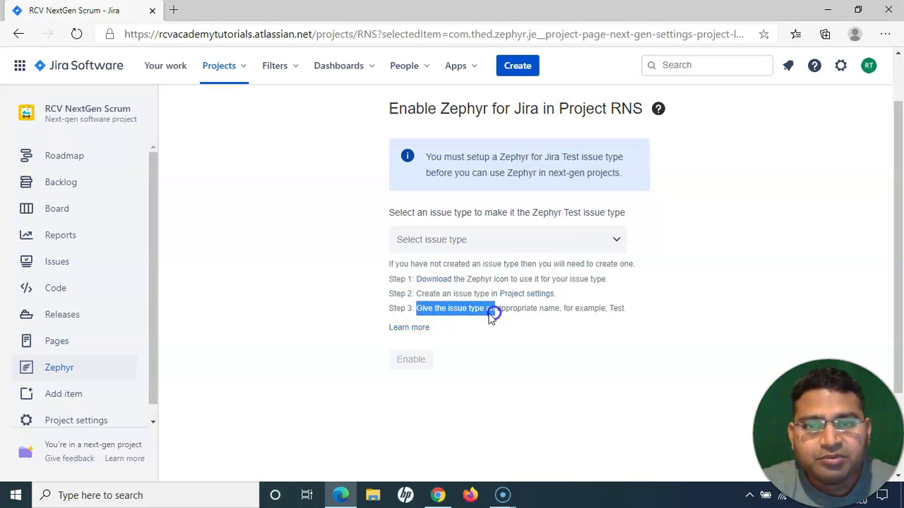
pyautogui.click(452, 310)
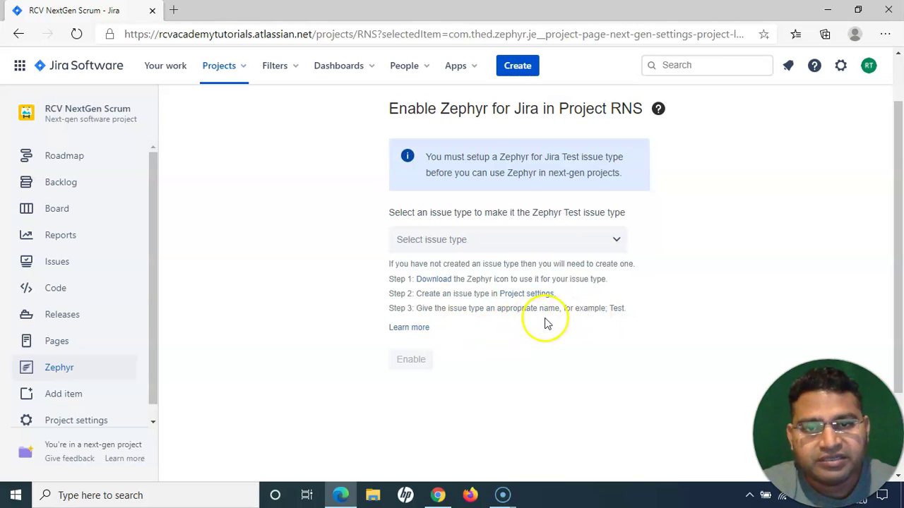
pyautogui.click(467, 240)
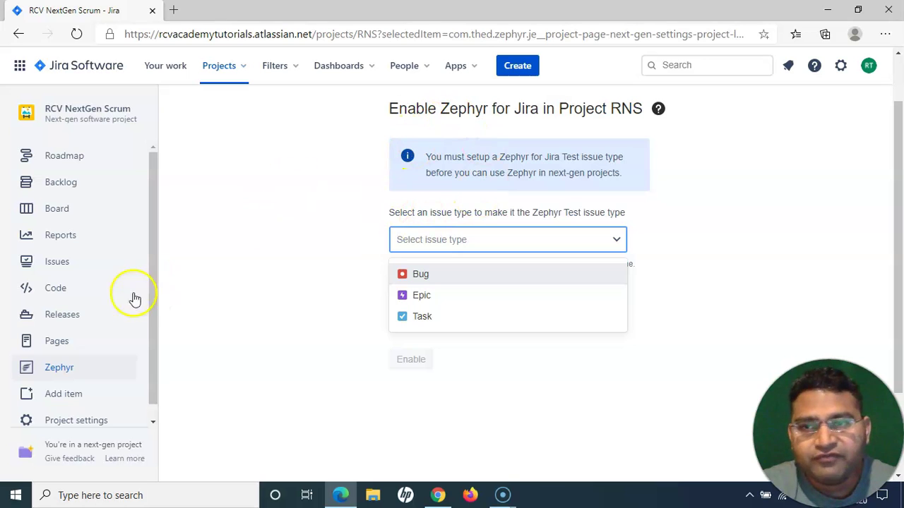
pyautogui.click(303, 274)
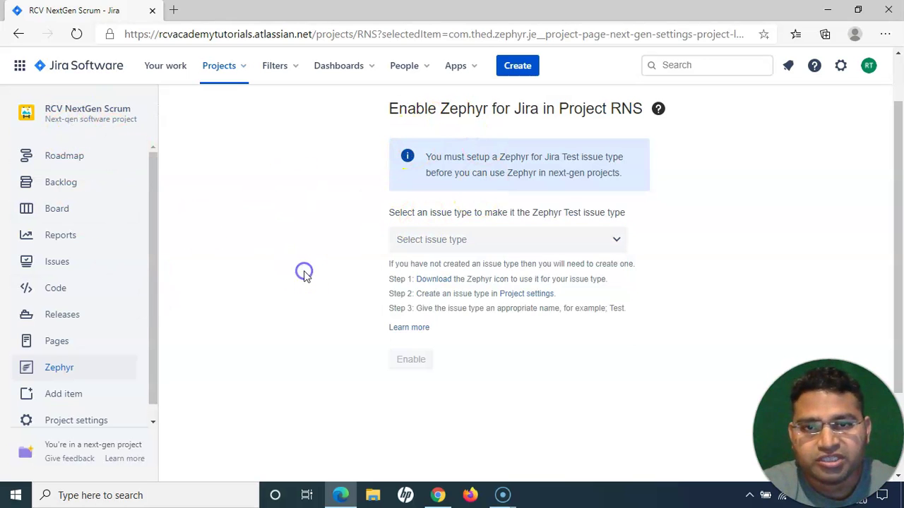
pyautogui.click(530, 300)
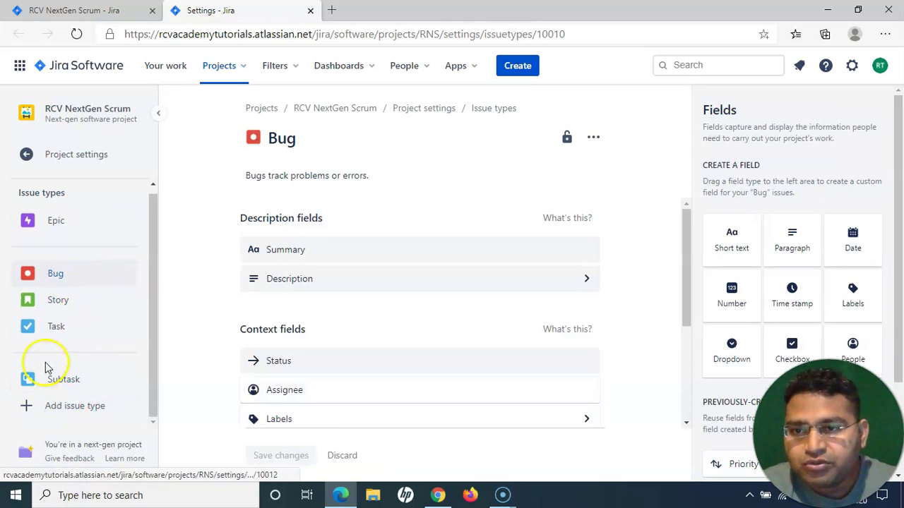
# Create a new RNS issue type named 'Test'.
pyautogui.click(69, 413)
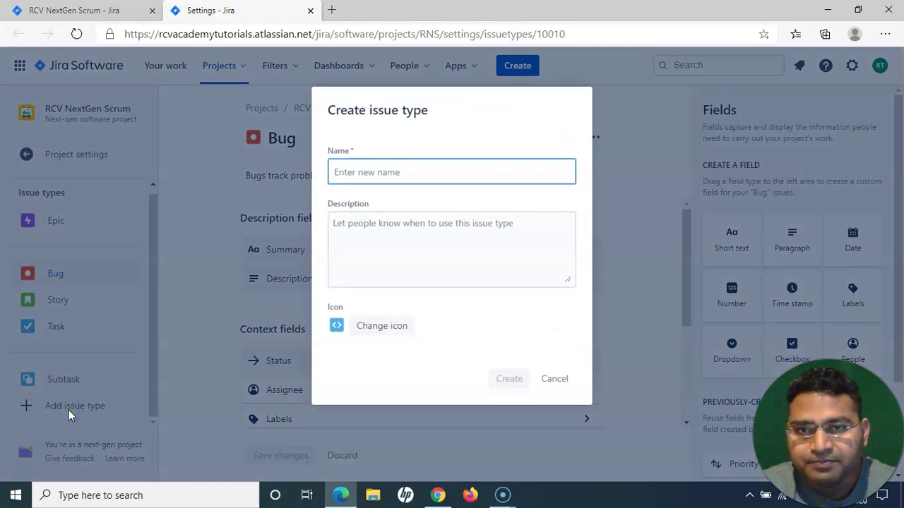
pyautogui.click(382, 173)
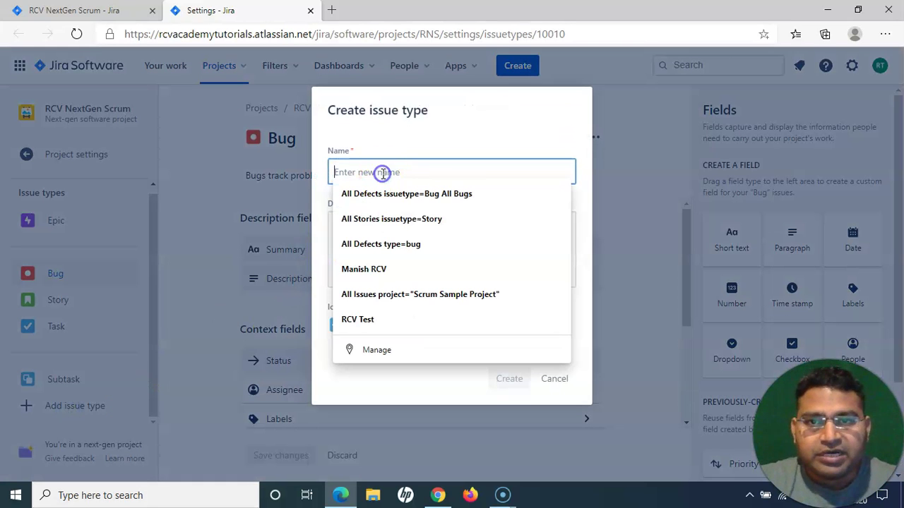
pyautogui.write('Test')
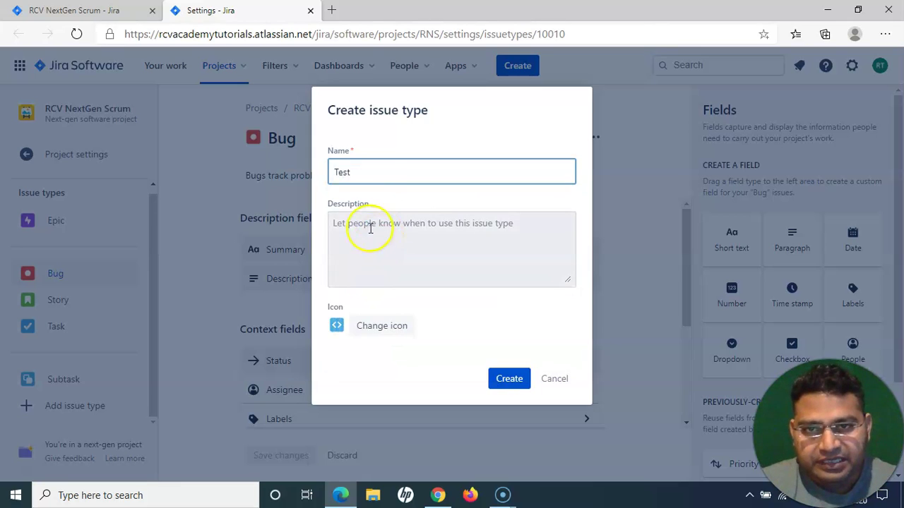
pyautogui.click(344, 243)
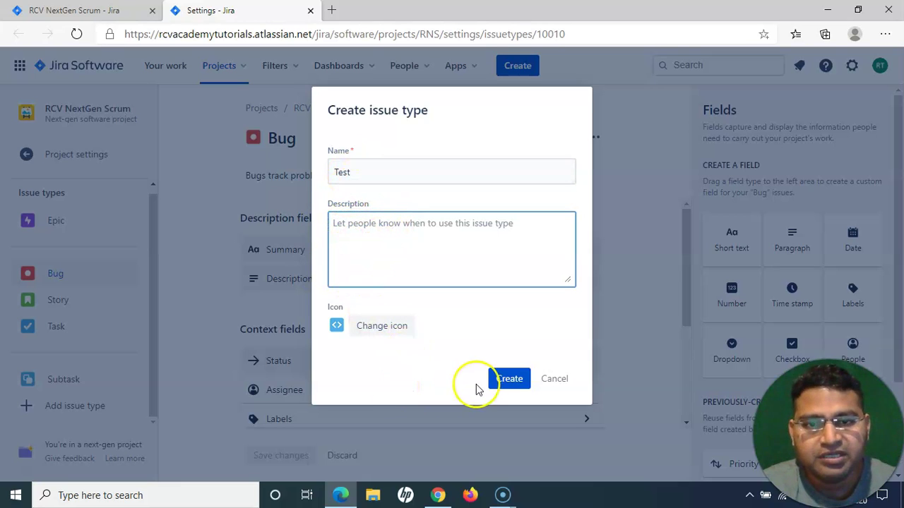
pyautogui.click(504, 379)
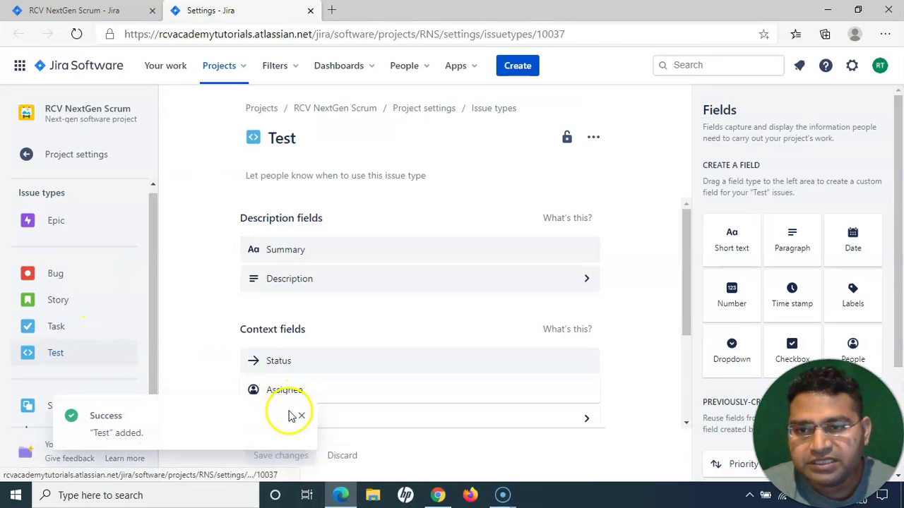
# Back on the Enable Zephyr page, choose Test as the issue type and enable Zephyr.
pyautogui.click(301, 416)
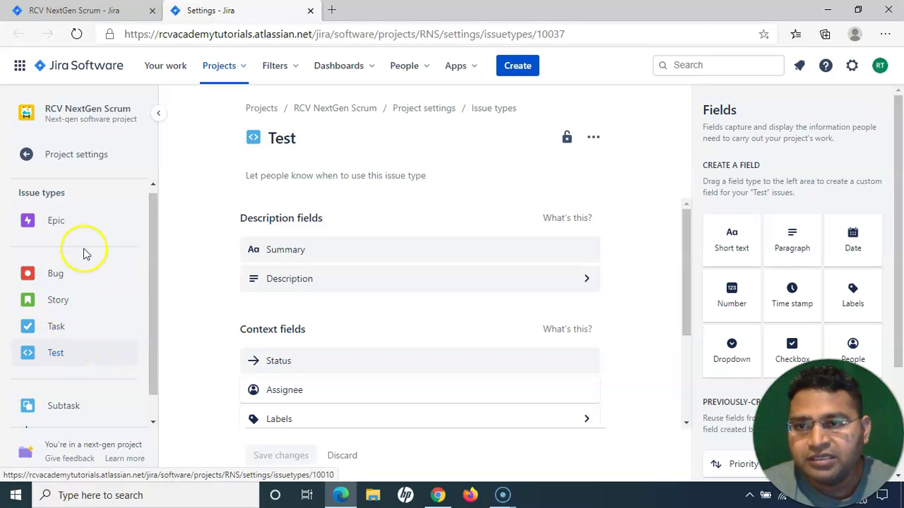
pyautogui.click(26, 157)
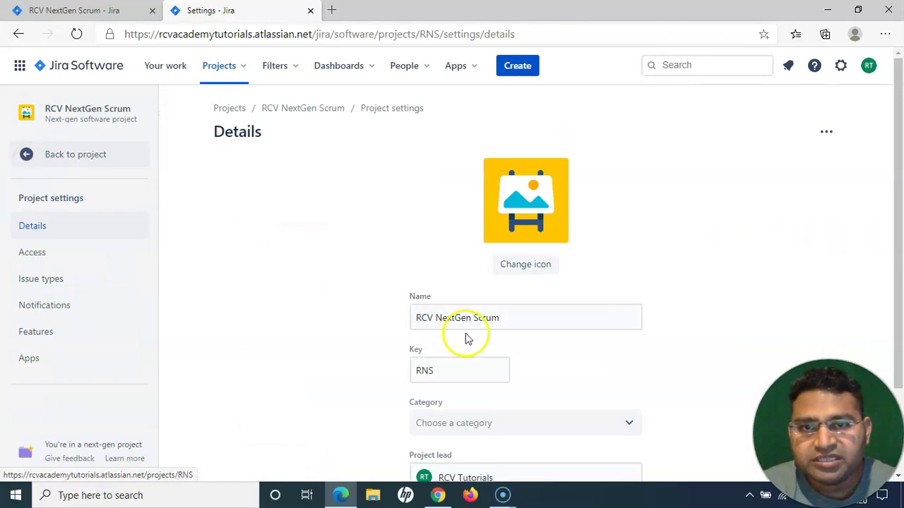
pyautogui.click(74, 12)
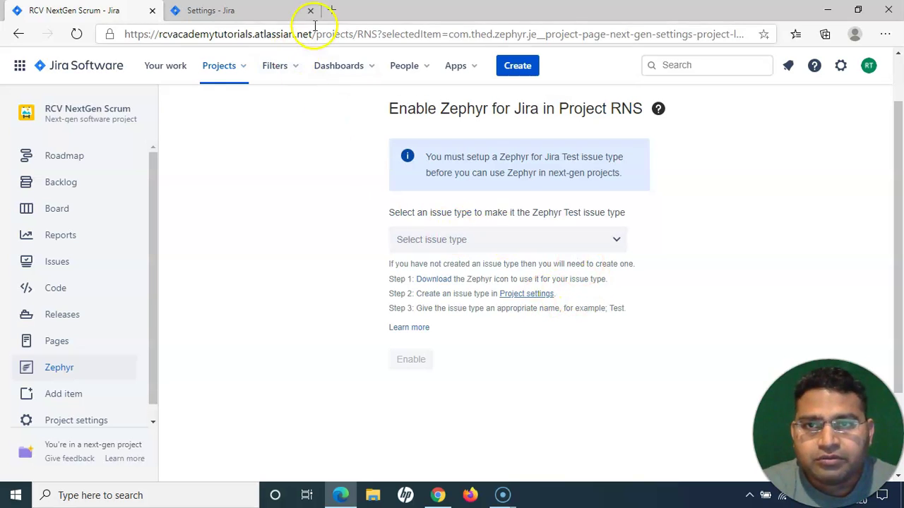
pyautogui.click(60, 367)
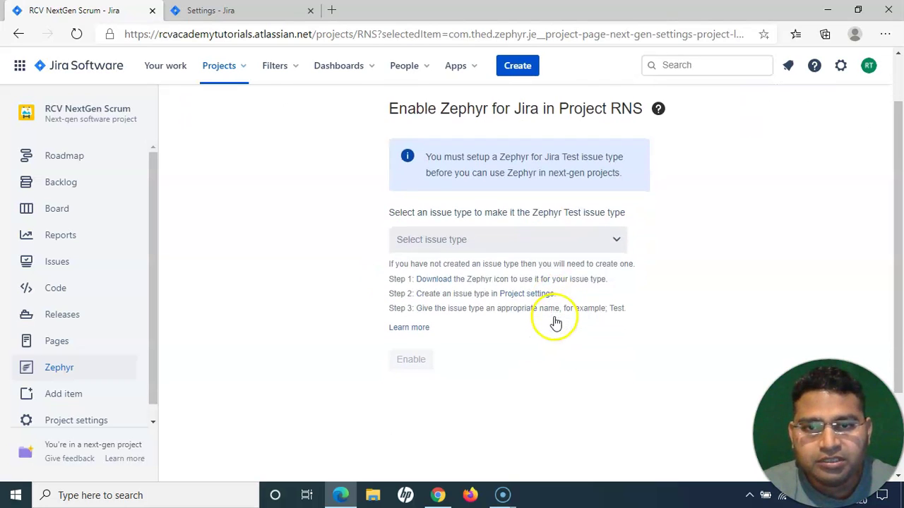
pyautogui.click(512, 240)
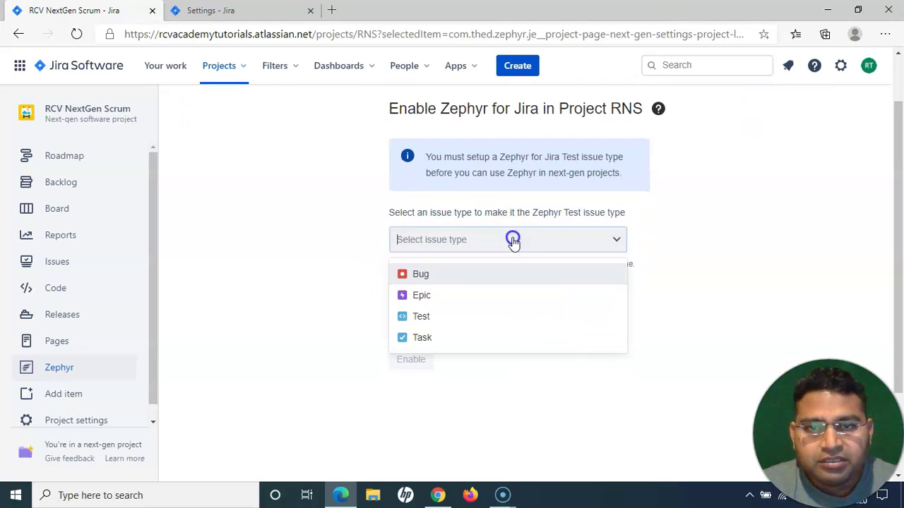
pyautogui.click(412, 321)
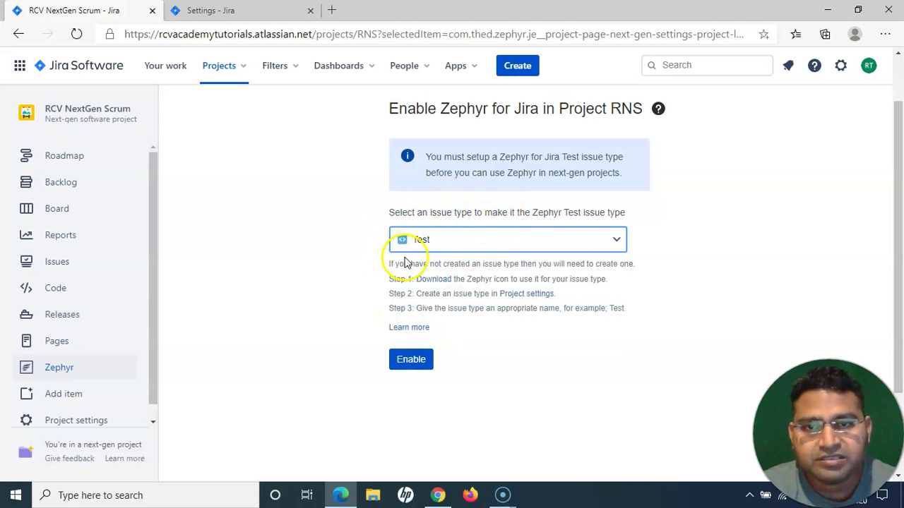
pyautogui.click(414, 368)
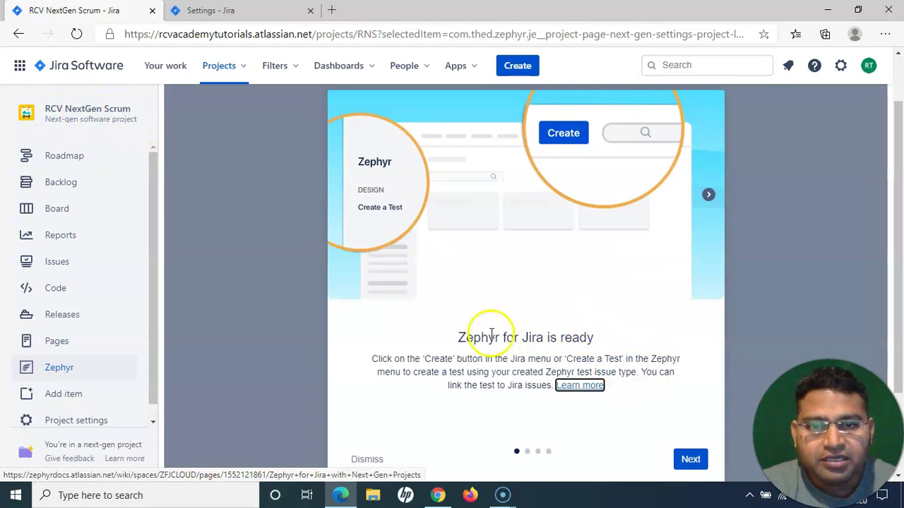
# Step through all the Zephyr onboarding slides and finish the tour.
pyautogui.scroll(-1, 406, 320)
pyautogui.scroll(2, 476, 291)
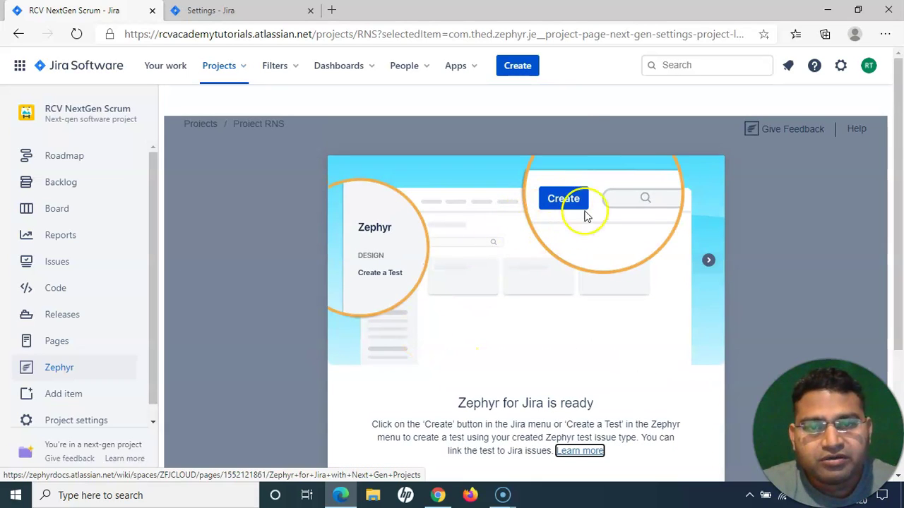
pyautogui.scroll(-1, 516, 358)
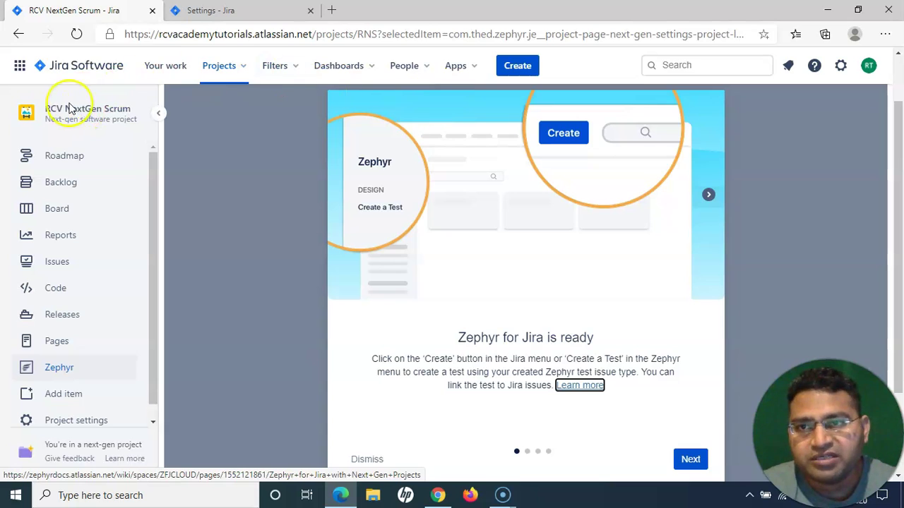
pyautogui.click(692, 460)
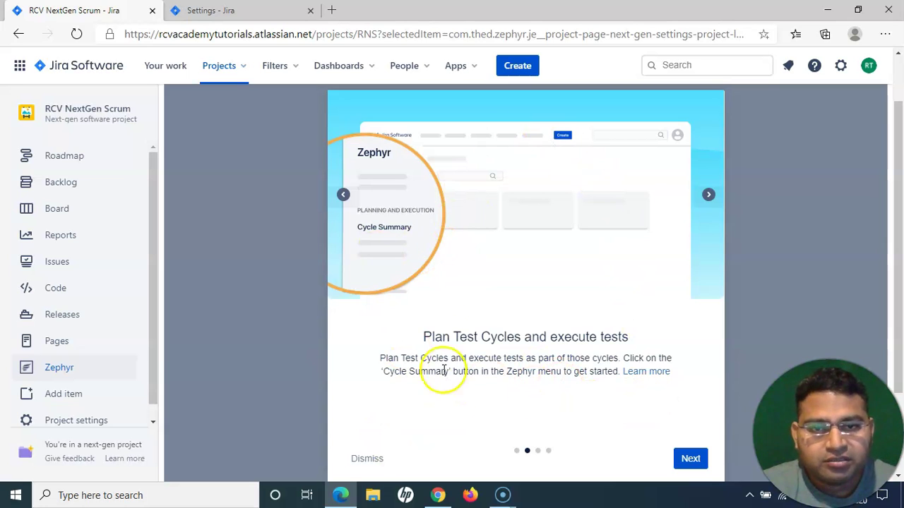
pyautogui.scroll(1, 492, 297)
pyautogui.scroll(-3, 493, 297)
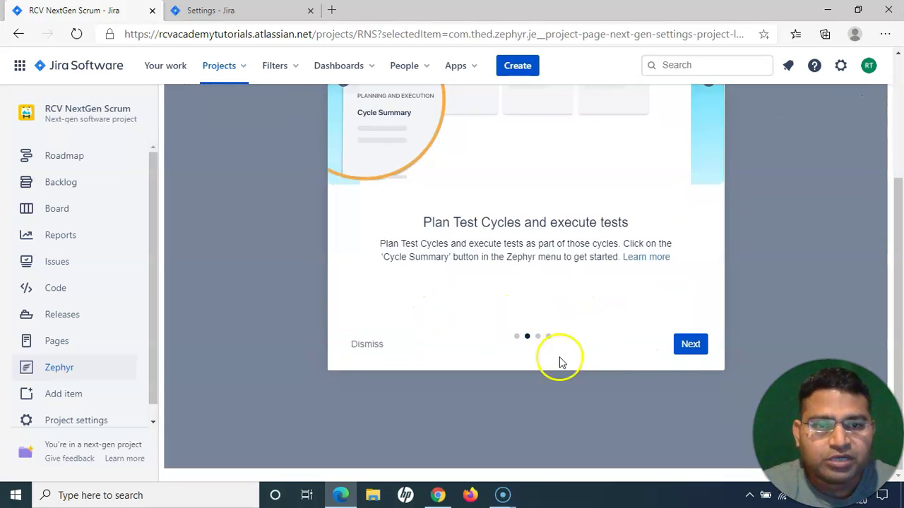
pyautogui.click(692, 345)
pyautogui.click(692, 345)
pyautogui.click(693, 345)
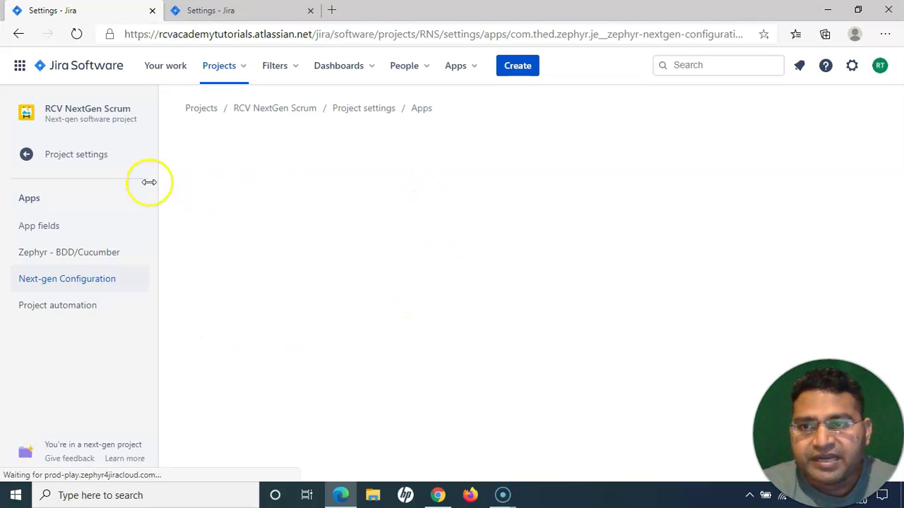
pyautogui.click(518, 66)
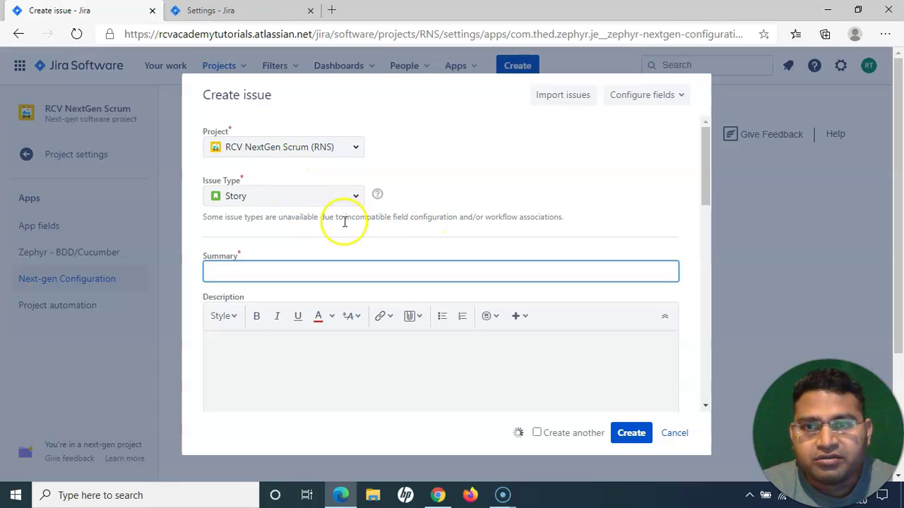
pyautogui.click(359, 196)
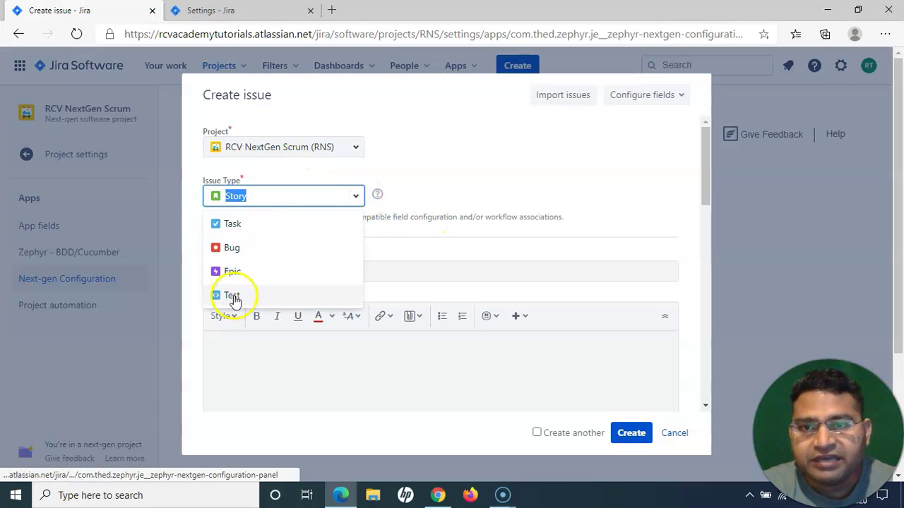
pyautogui.click(234, 298)
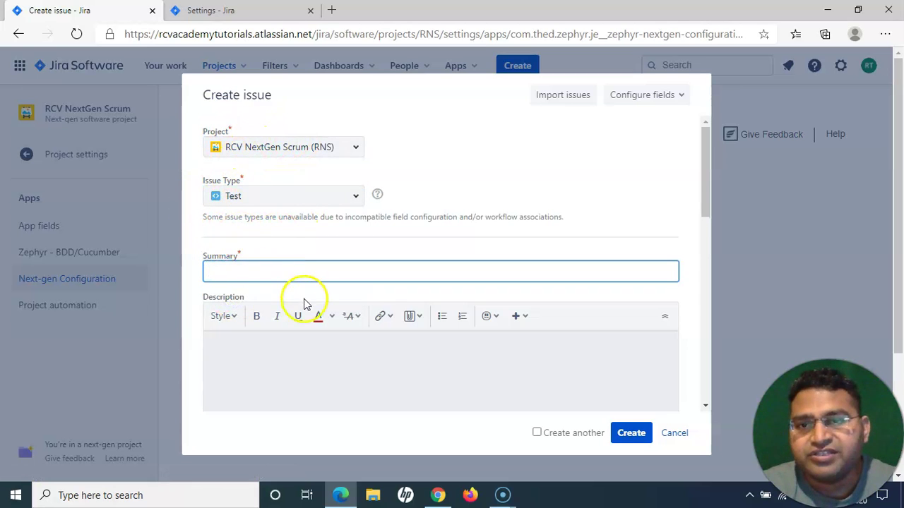
pyautogui.scroll(-3, 309, 349)
pyautogui.scroll(-3, 308, 349)
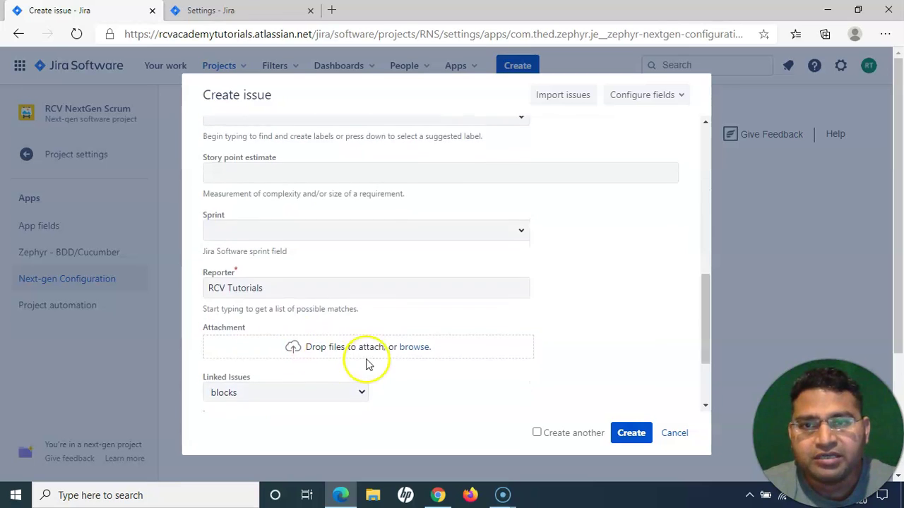
pyautogui.scroll(10, 366, 363)
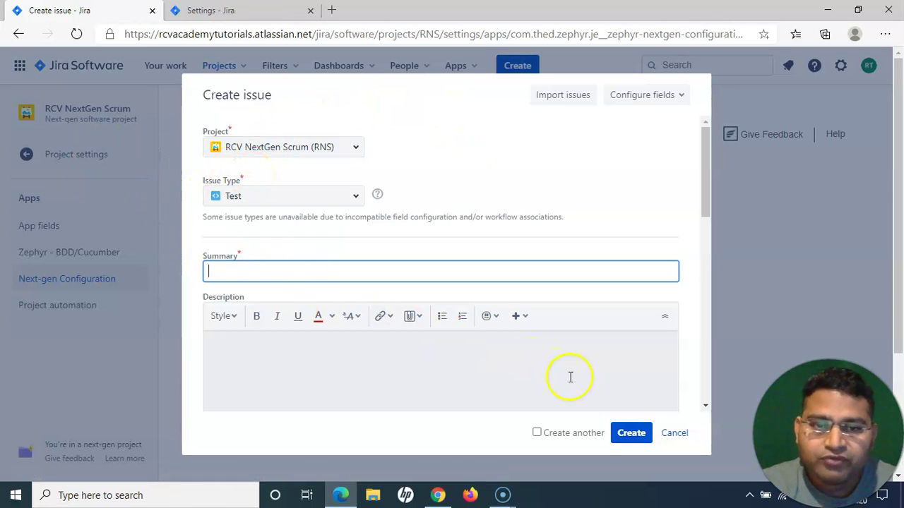
pyautogui.click(675, 433)
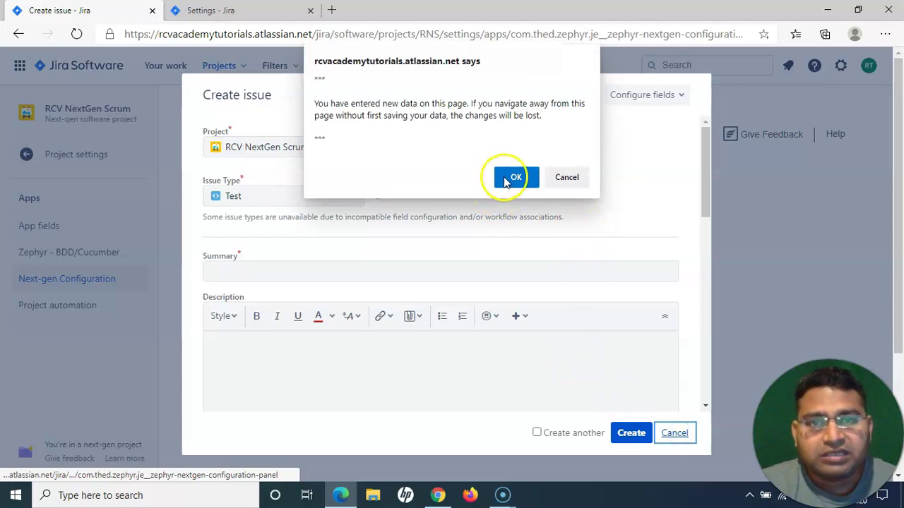
pyautogui.click(509, 177)
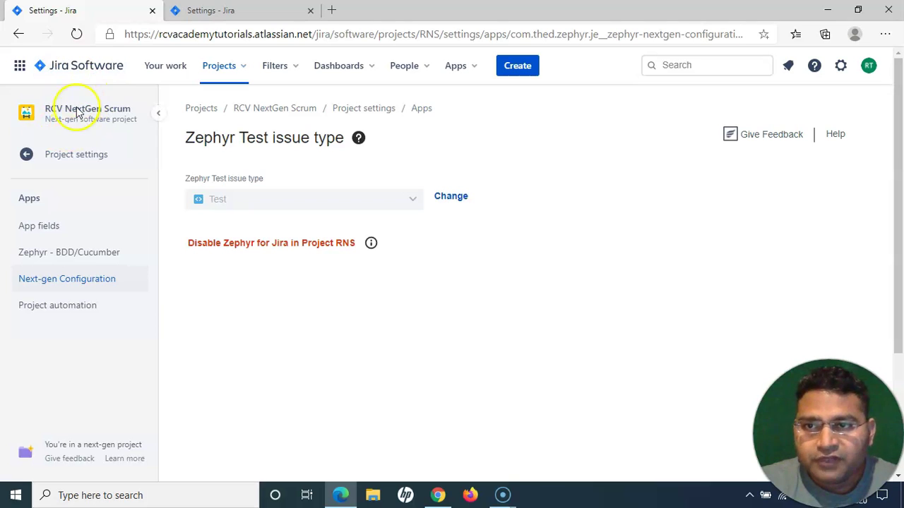
# Open the RCV NextGen Kanban (RNG) project from the Projects list and go to its Zephyr page.
pyautogui.click(84, 66)
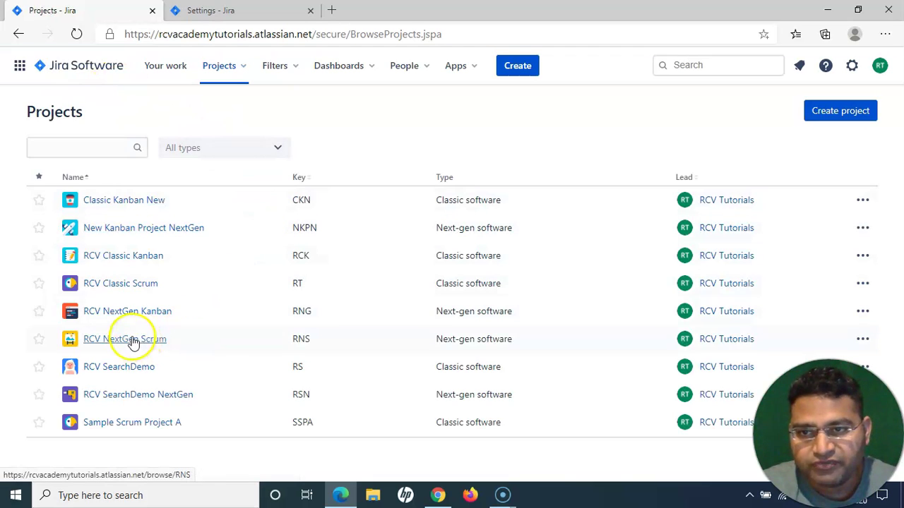
pyautogui.click(122, 317)
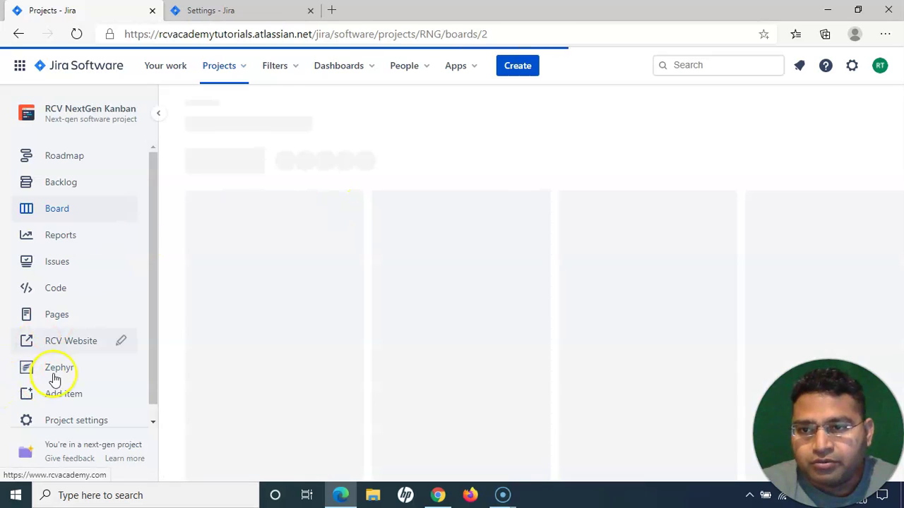
pyautogui.click(56, 373)
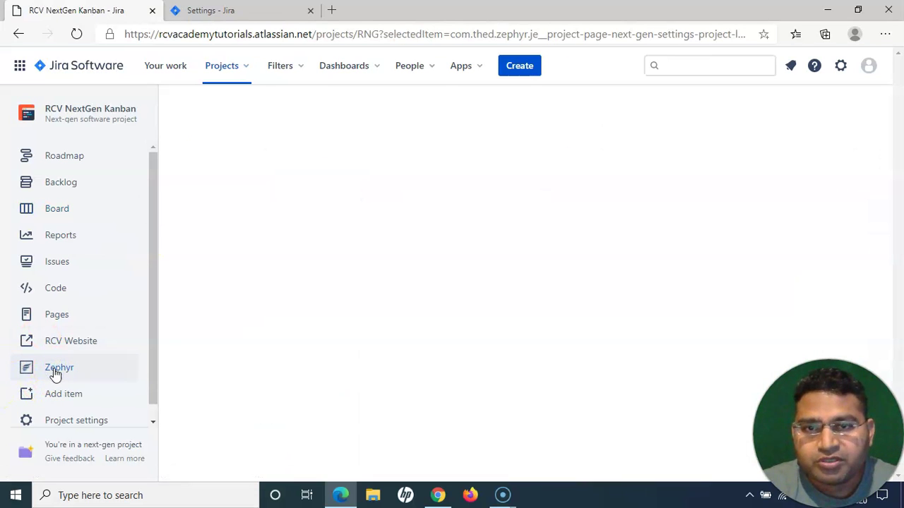